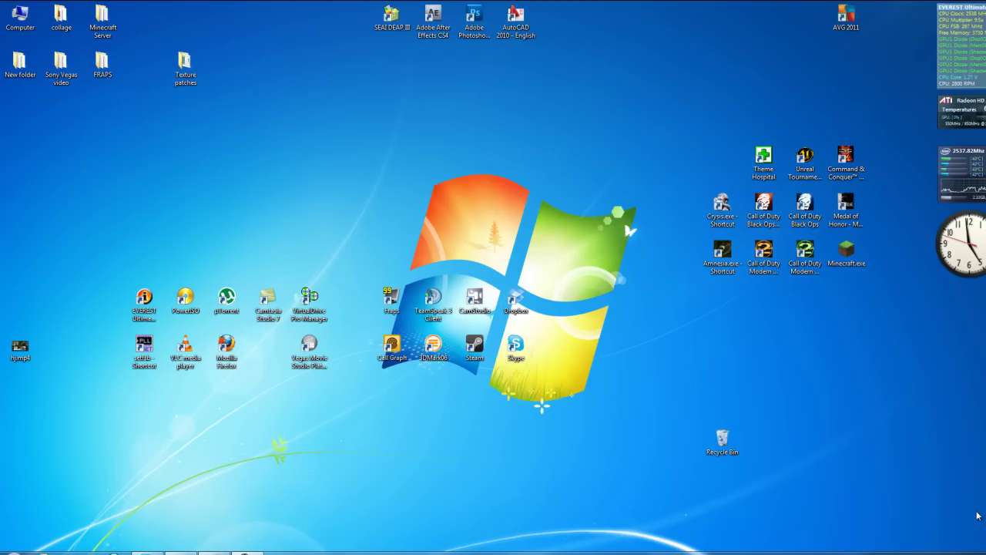
Step: Run mcpatcher-1.1.12_02.exe from the Texture patches folder, allowing it past the security warning
double_click(185, 68)
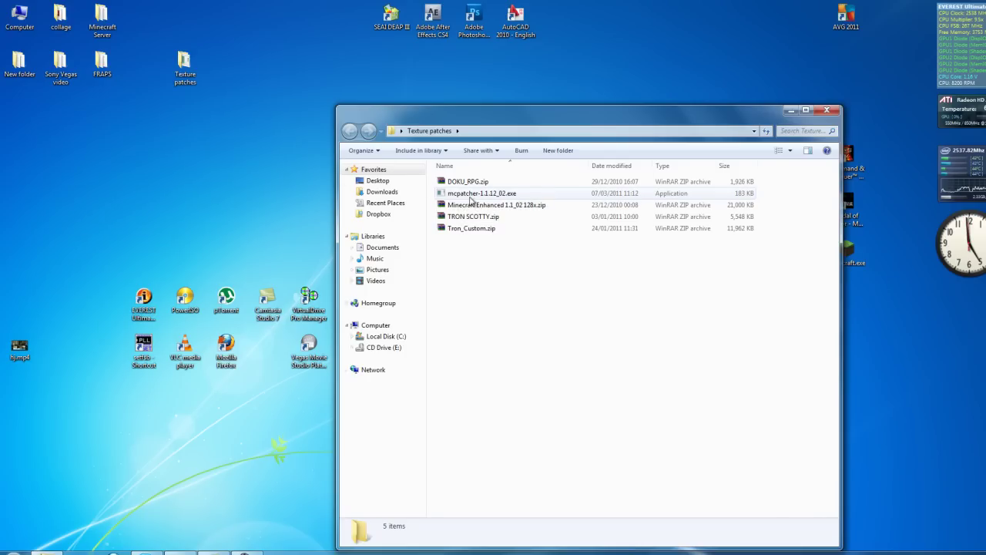
double_click(463, 196)
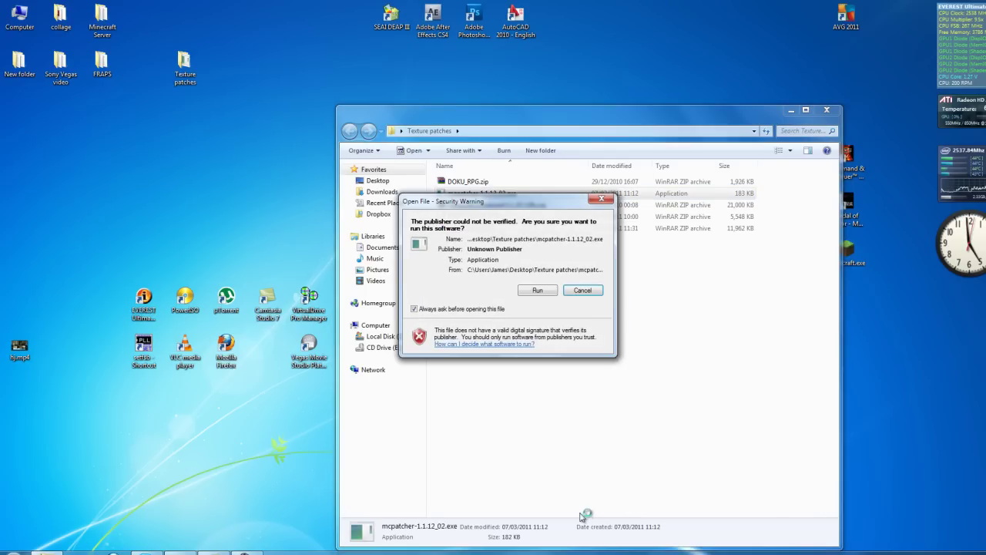
left_click(534, 290)
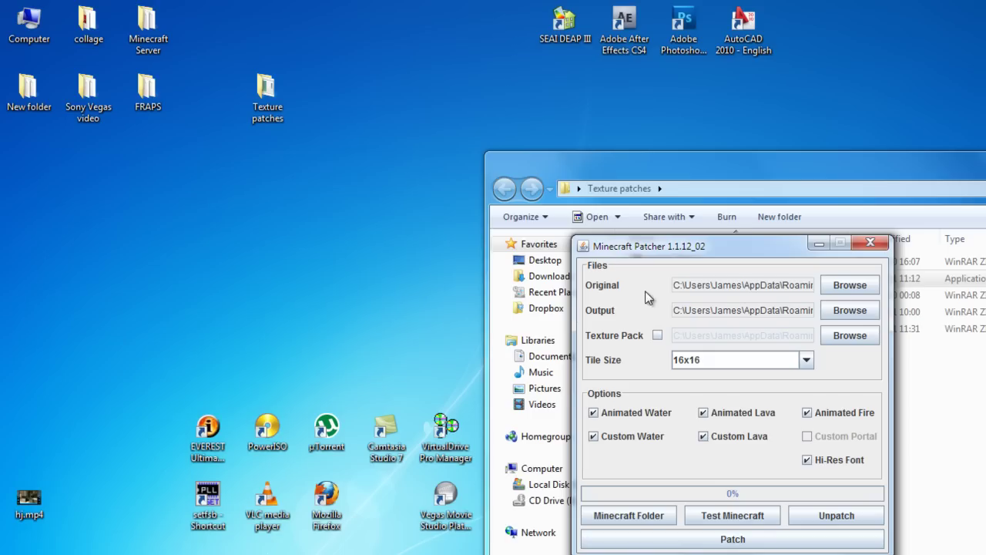
Step: Browse for the original jar through C:\Users\AppData\Roaming\.minecraft\bin
left_click(826, 286)
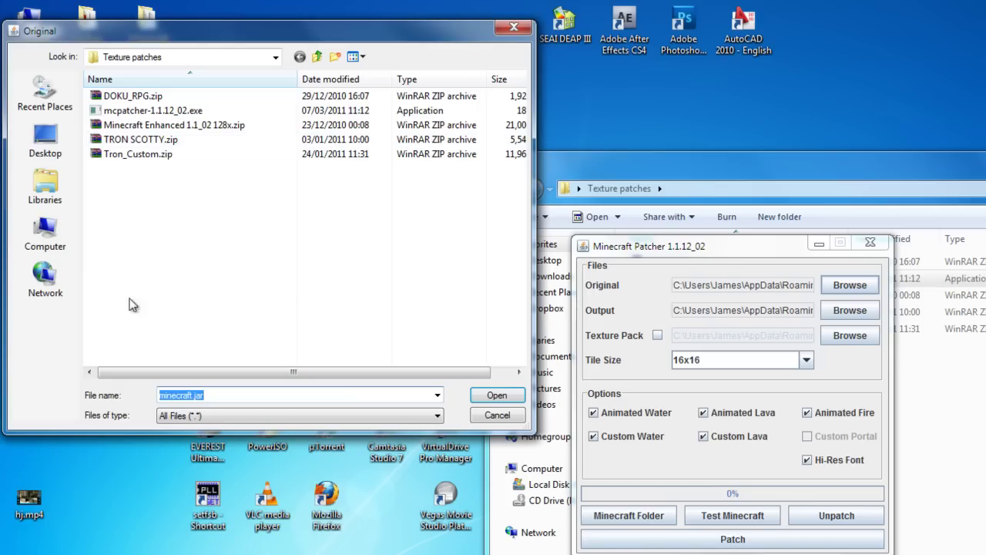
left_click(45, 138)
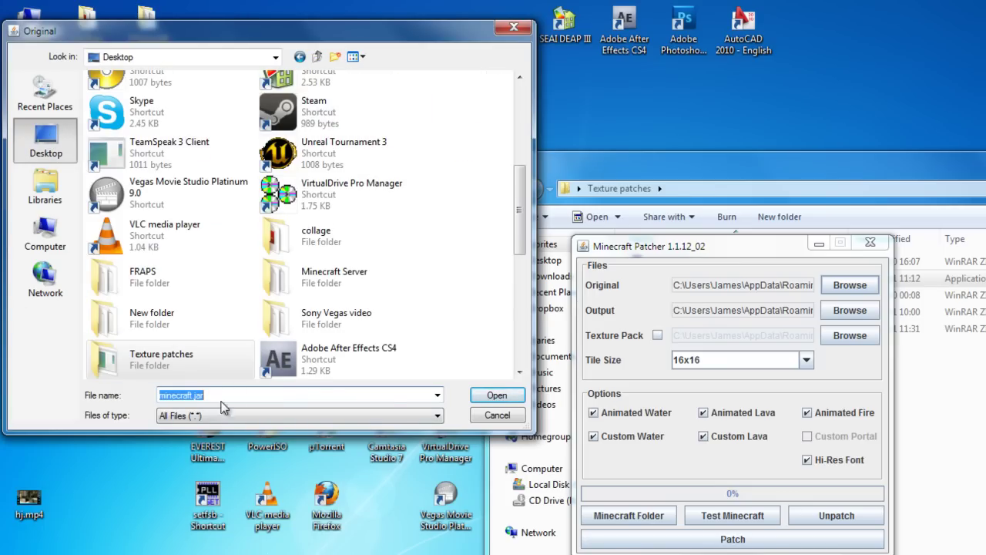
left_click_drag(521, 223, 527, 182)
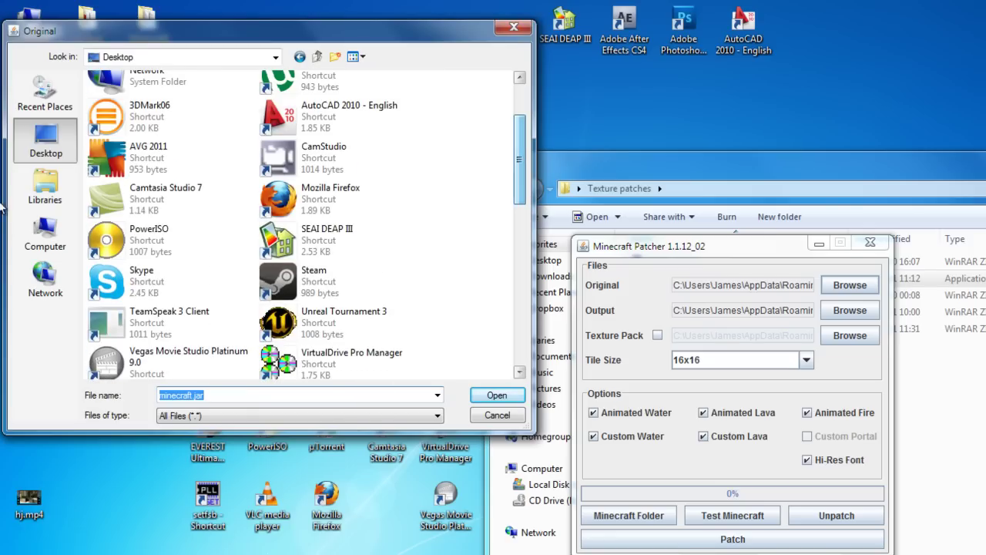
left_click(46, 231)
double_click(162, 112)
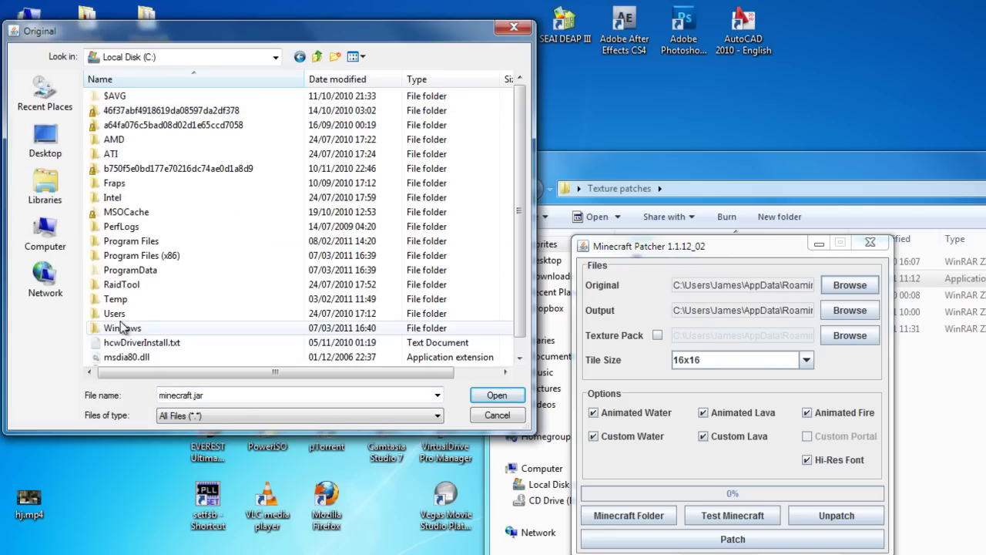
double_click(116, 314)
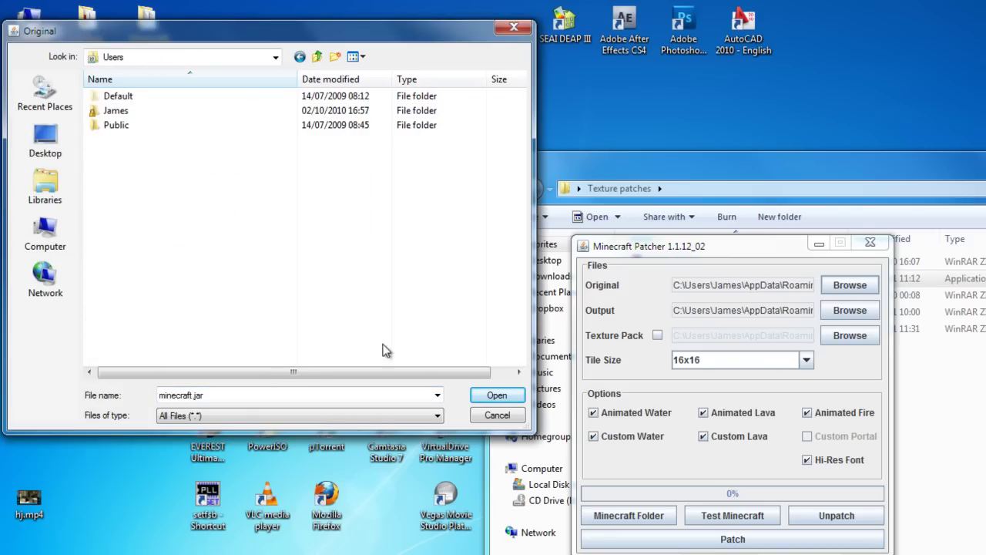
double_click(122, 110)
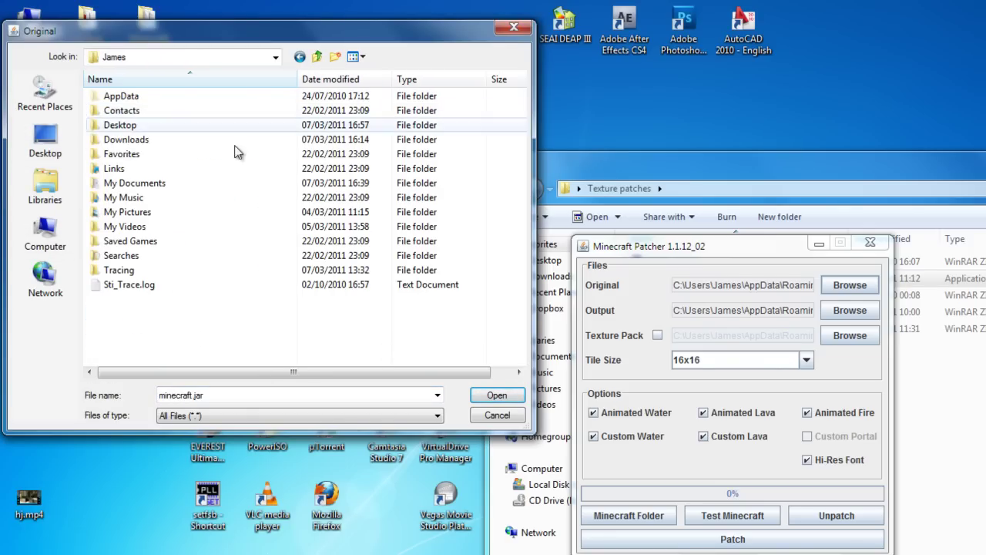
double_click(134, 101)
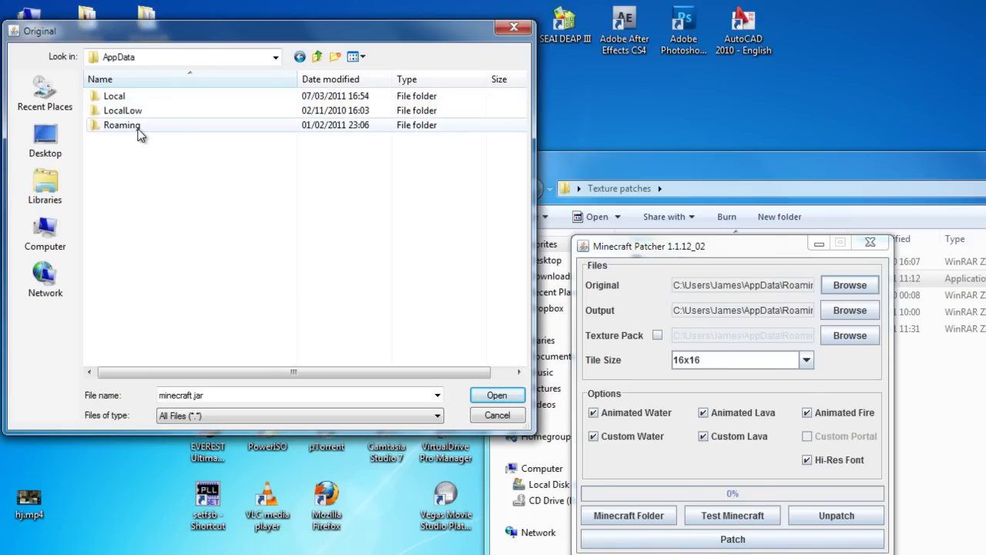
double_click(136, 126)
double_click(127, 97)
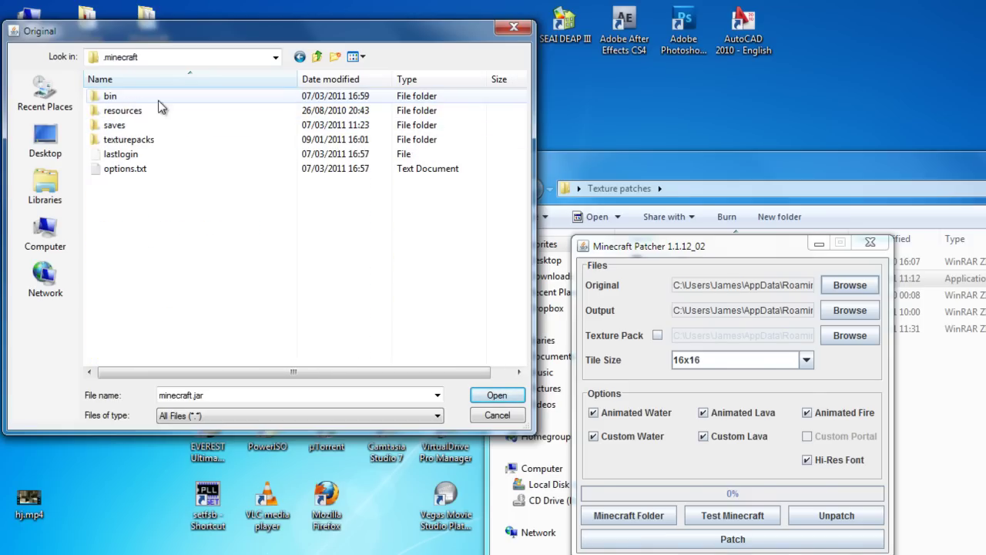
double_click(98, 96)
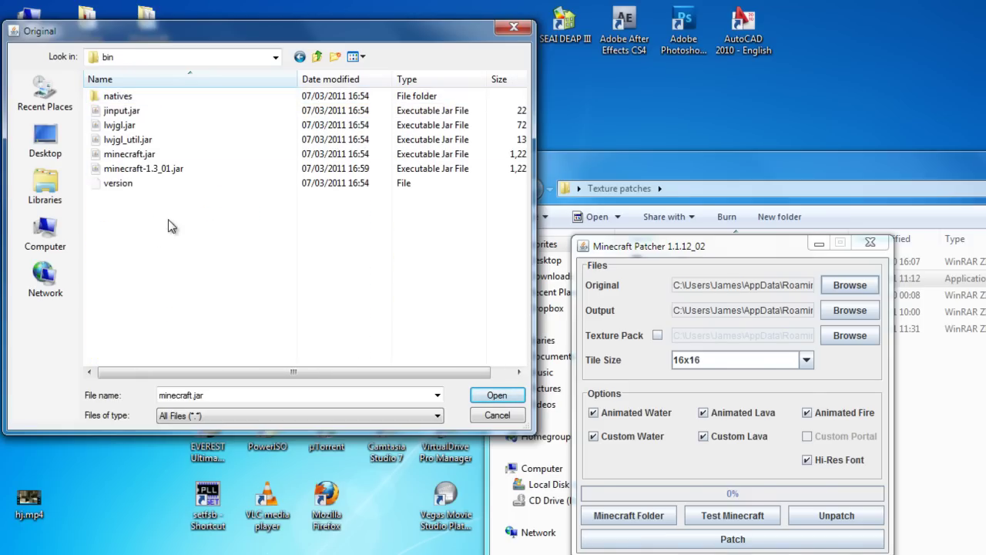
Step: Select minecraft-1.3_01.jar as the original jar
left_click(147, 157)
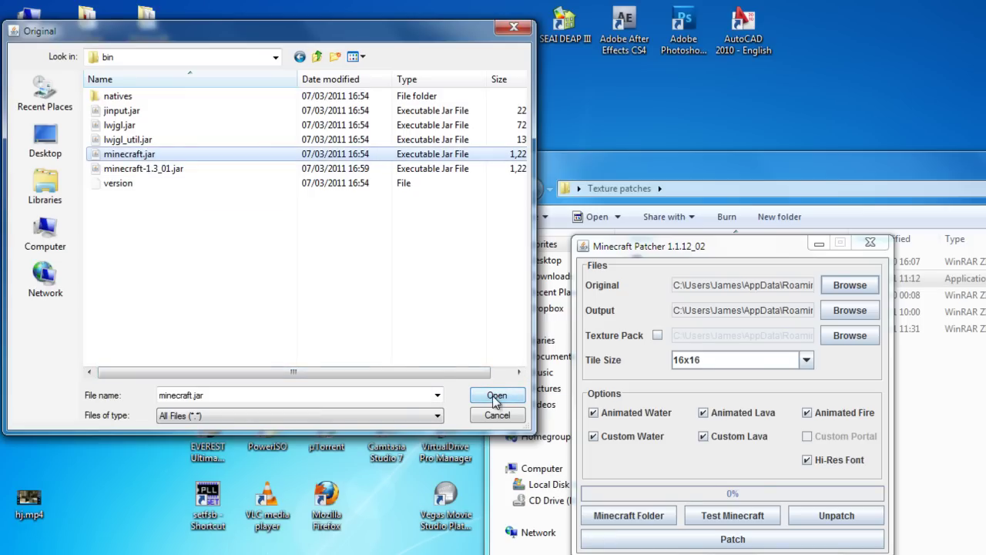
left_click(167, 168)
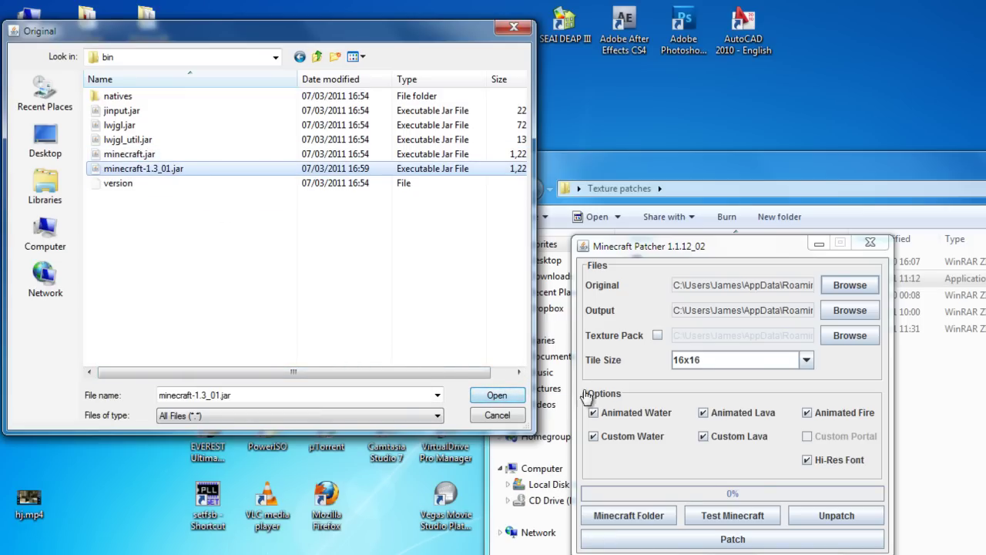
left_click(506, 395)
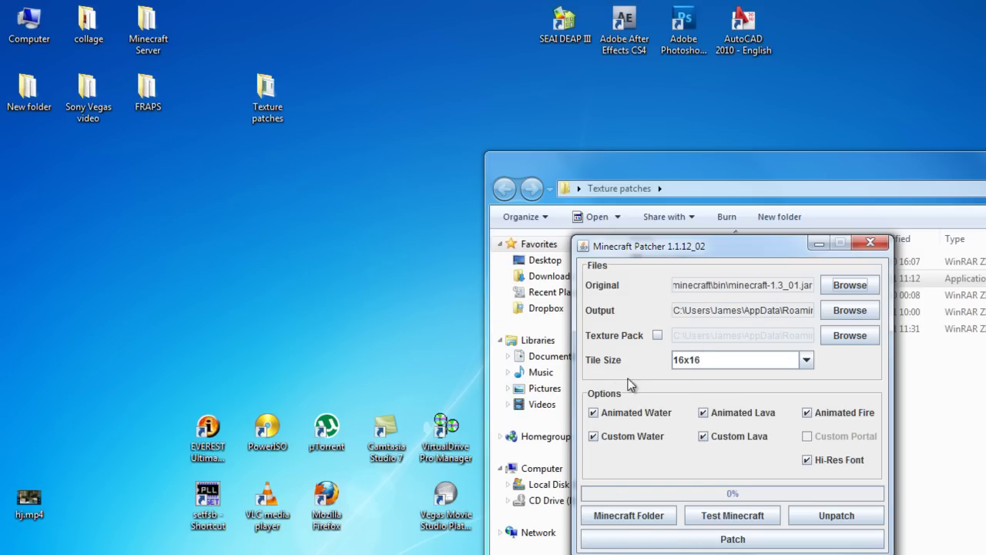
Step: Check the tile size and enable the texture pack TRON SCOTTY.zip from Texture patches
left_click(807, 363)
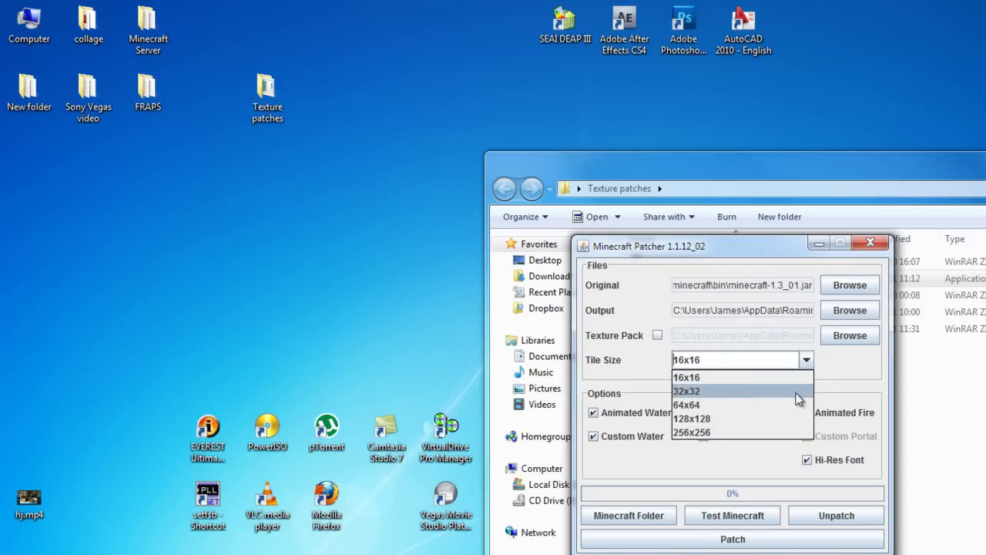
left_click(728, 379)
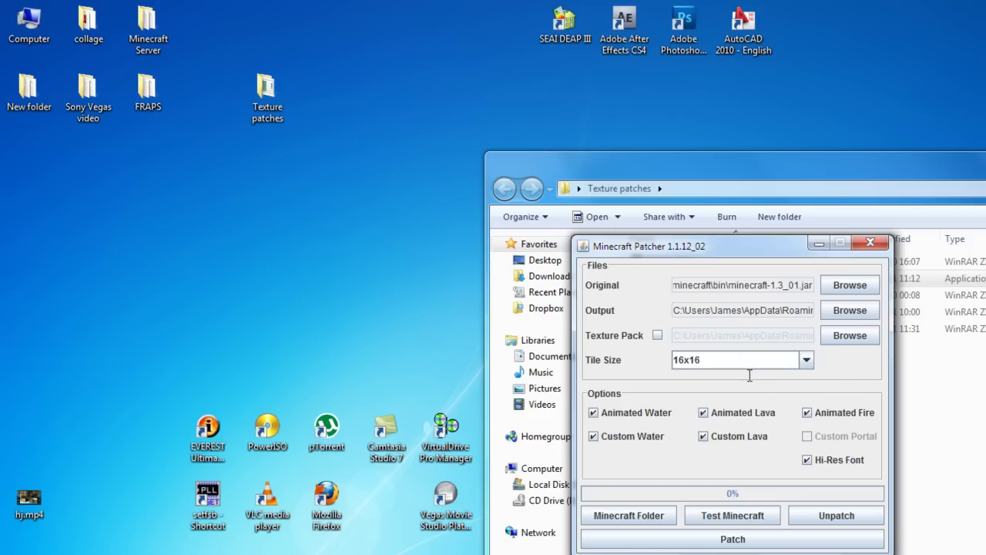
left_click(656, 335)
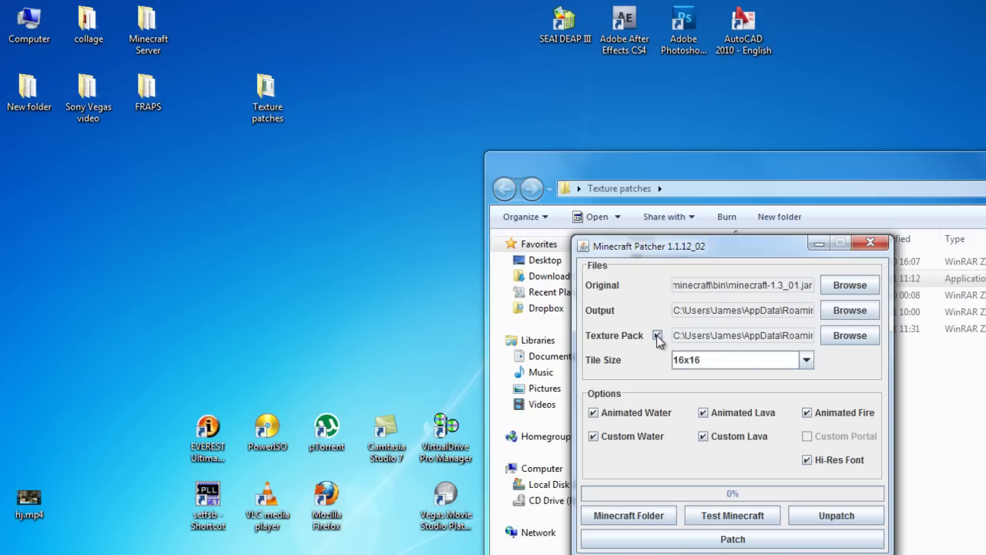
left_click(834, 335)
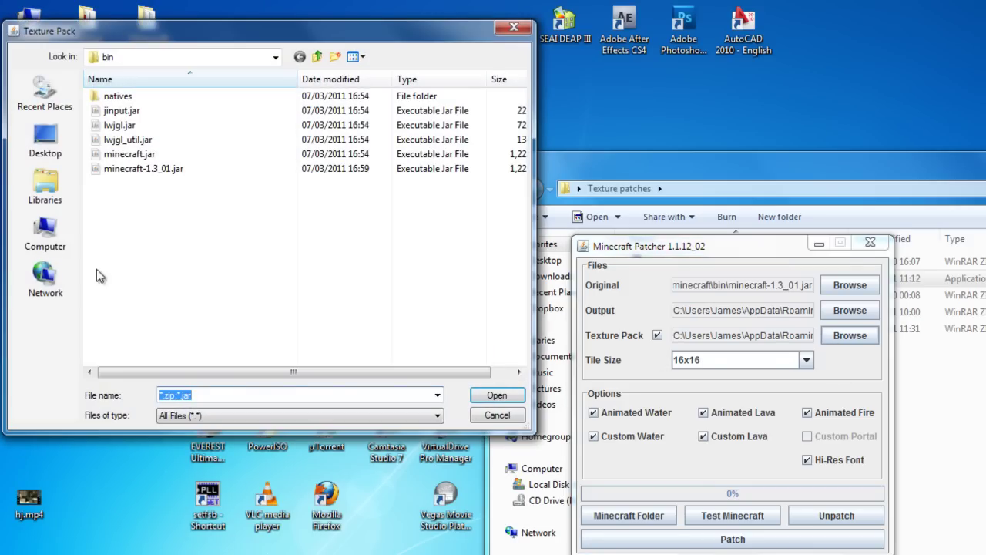
left_click(45, 138)
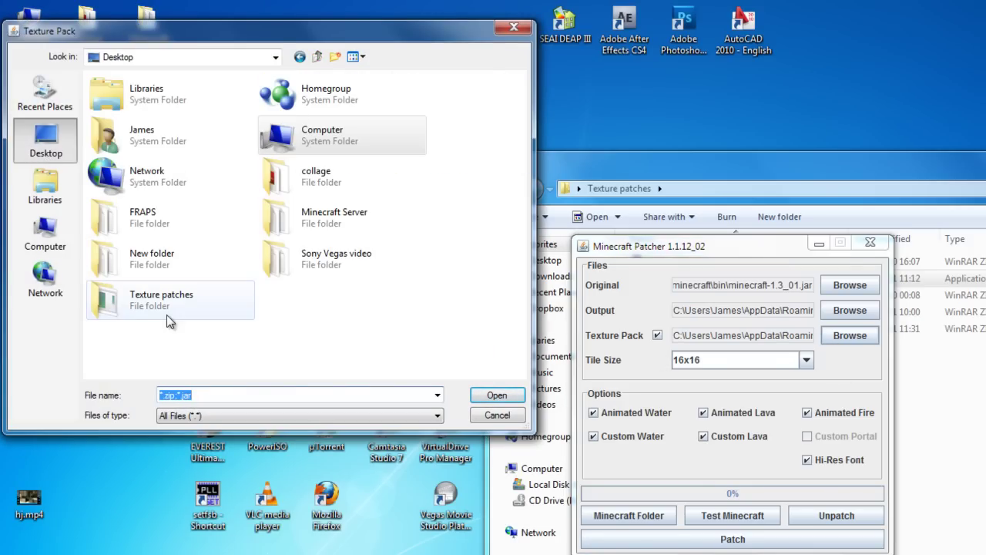
double_click(154, 308)
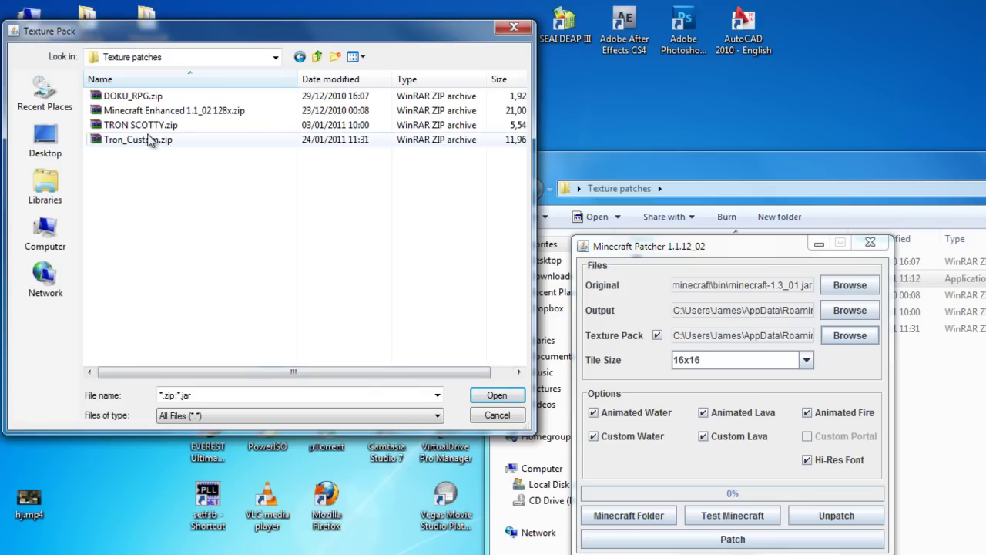
left_click(133, 127)
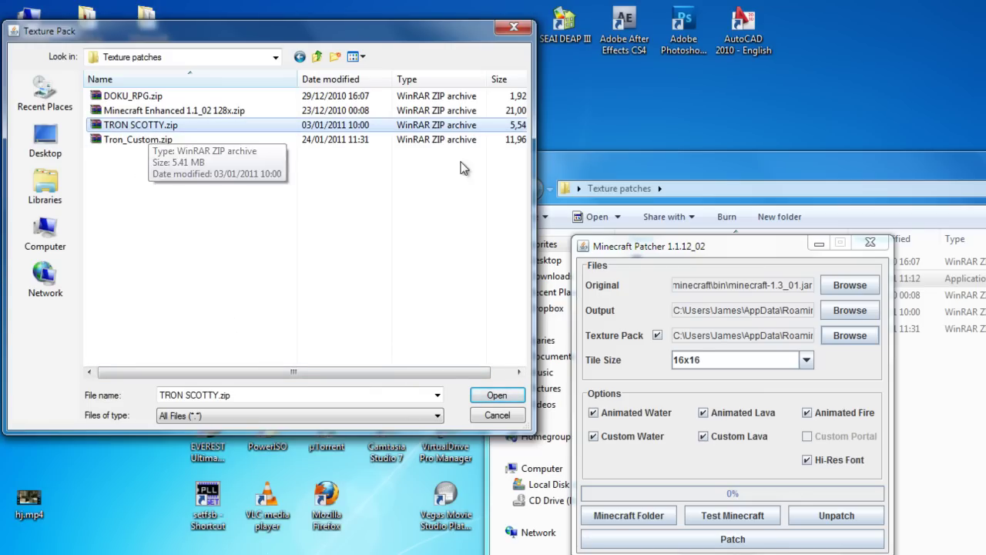
left_click(498, 394)
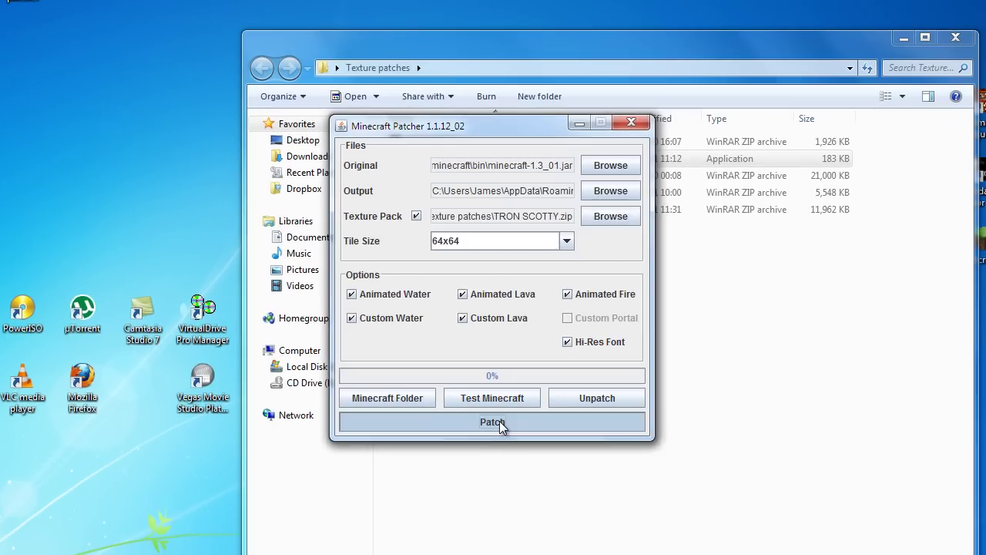
Step: Patch the jar, accept the caution warning, and launch Minecraft to test it
left_click(738, 541)
left_click(492, 309)
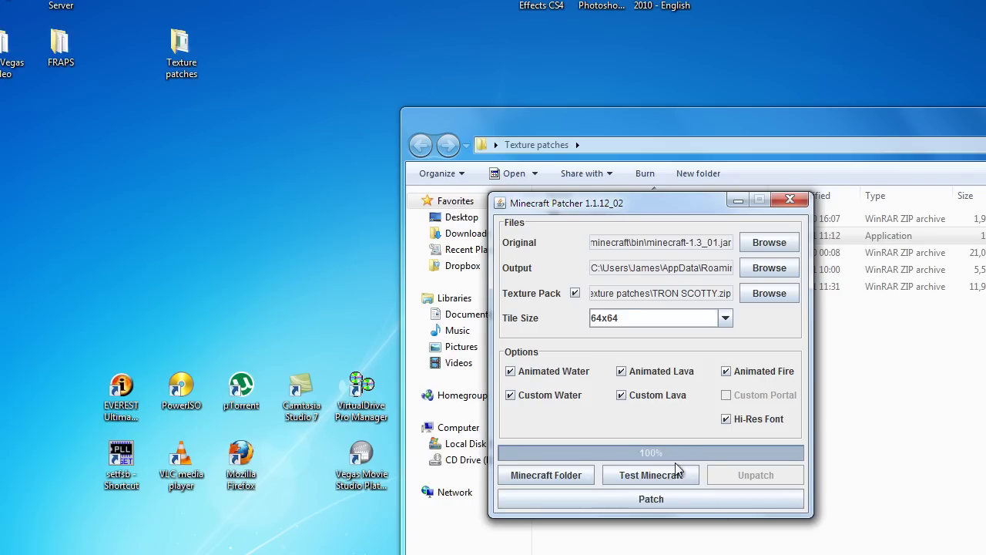
left_click(661, 467)
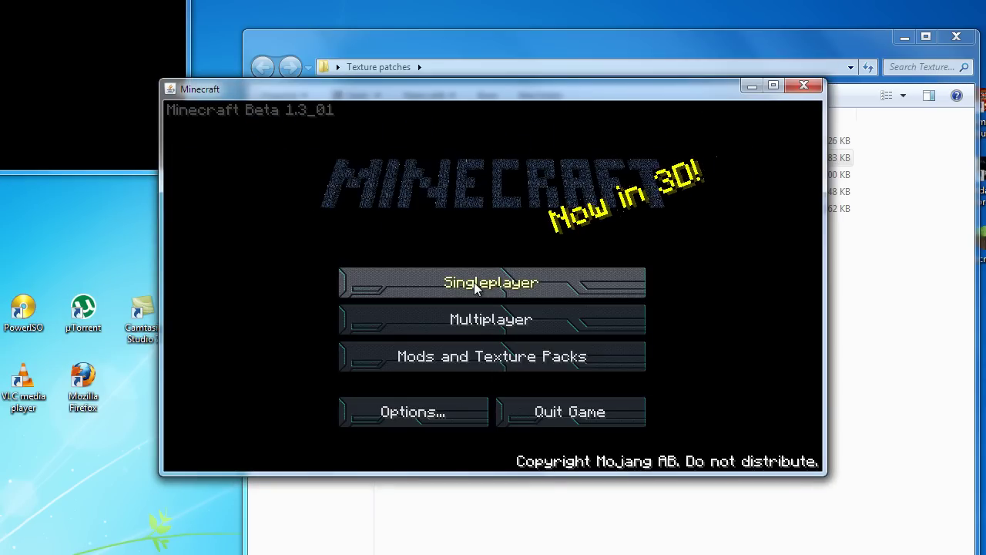
left_click(488, 282)
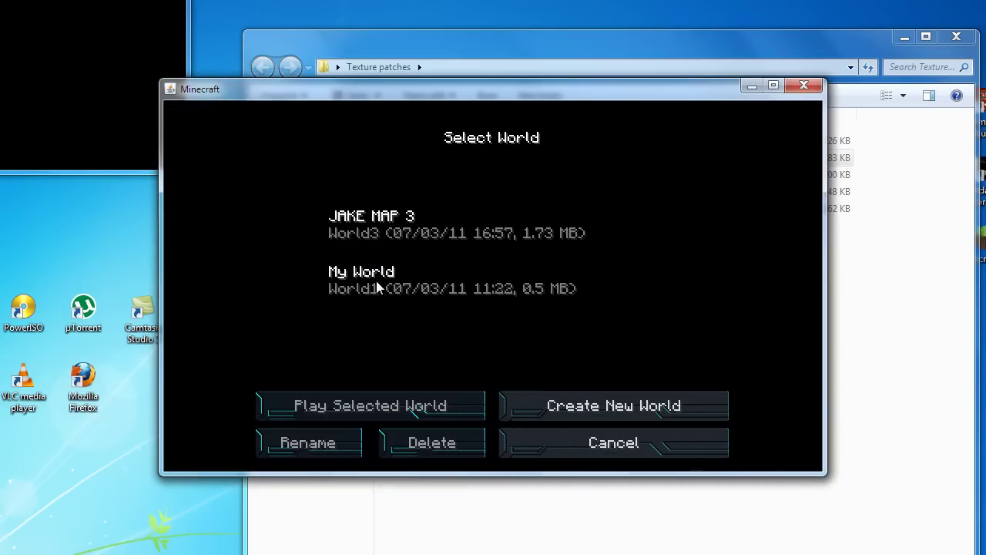
left_click(353, 283)
left_click(363, 414)
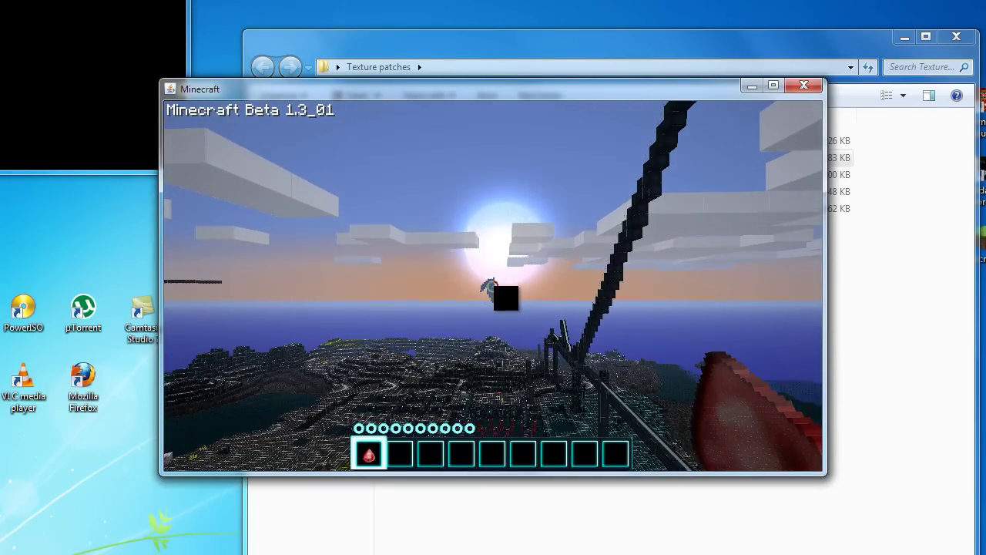
key("Escape")
left_click(493, 282)
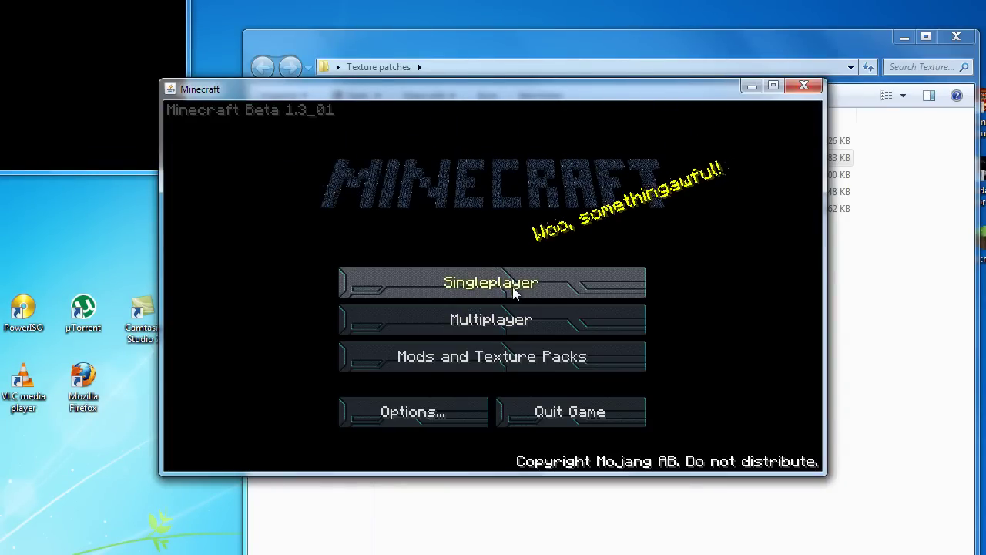
Step: Load the 1.73 MB saved world from Singleplayer
left_click(514, 284)
left_click(393, 284)
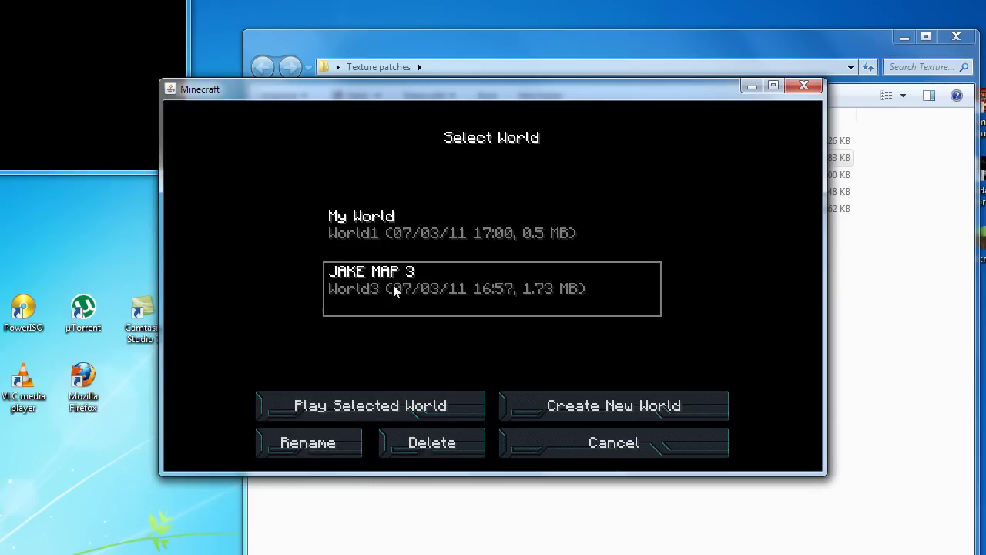
left_click(408, 406)
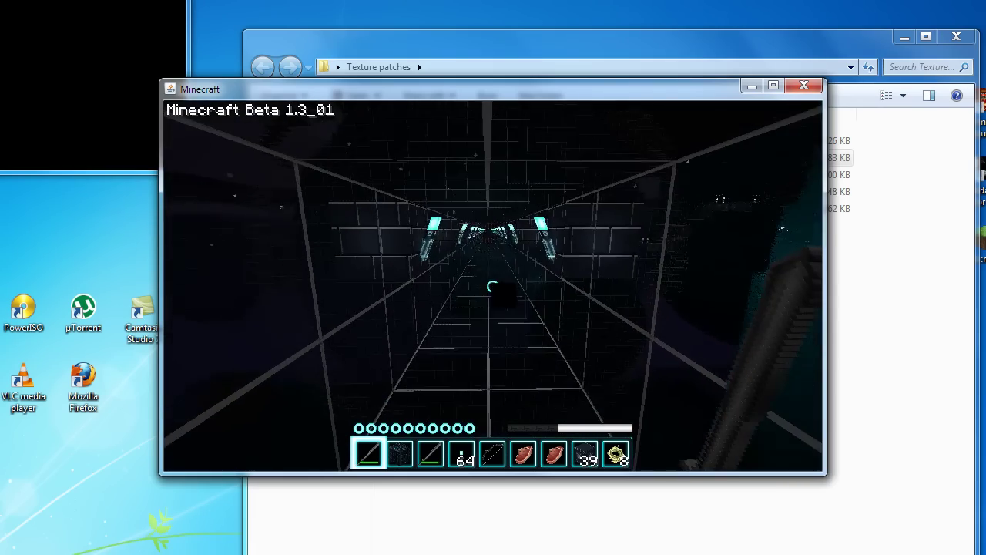
Step: Walk down the torch-lit tunnel, inspecting the TRON SCOTTY wall textures
key("w")
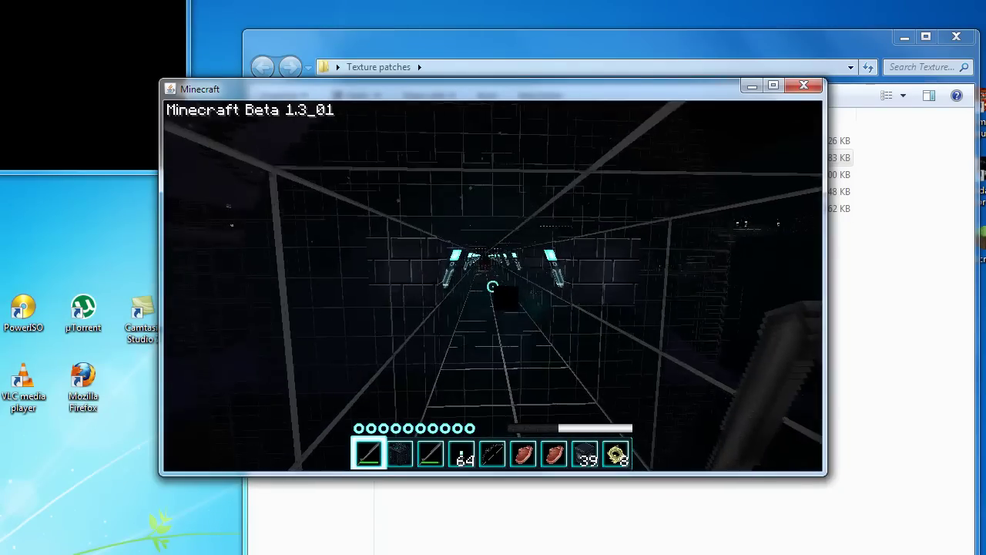
key("w")
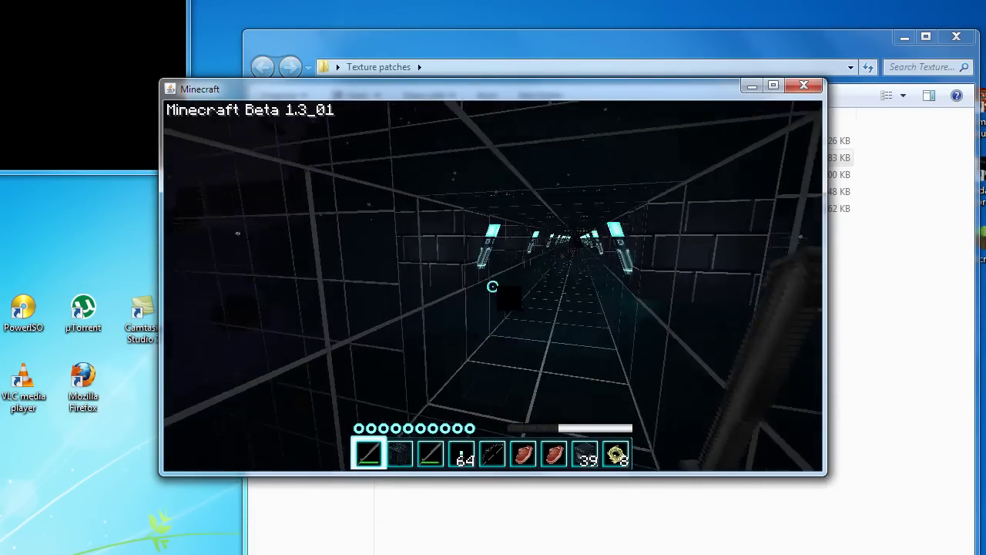
key("w")
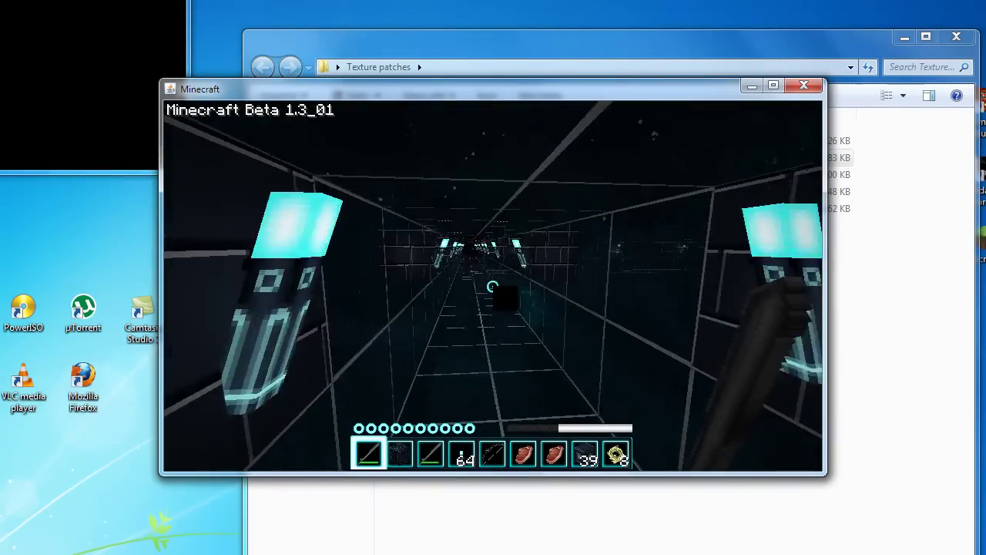
key("w")
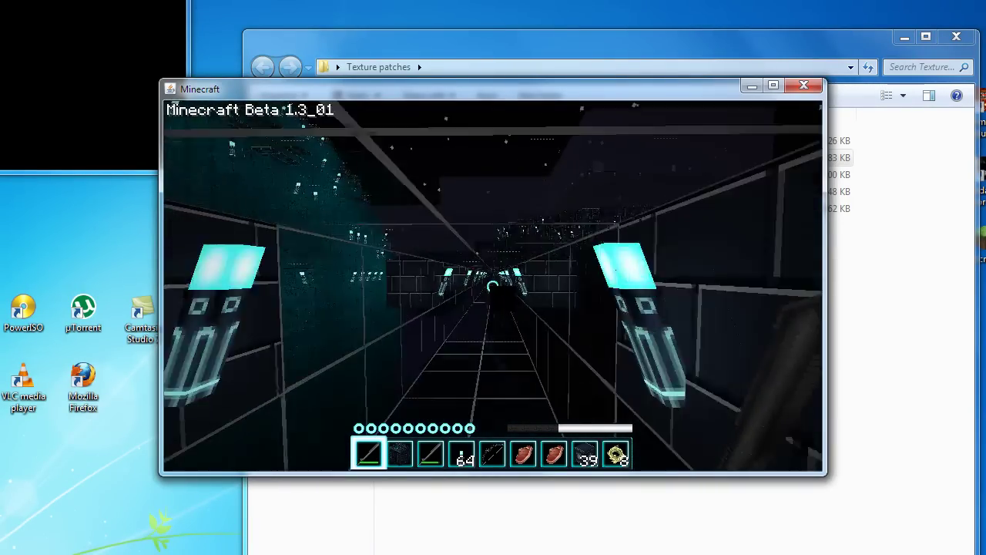
key("w")
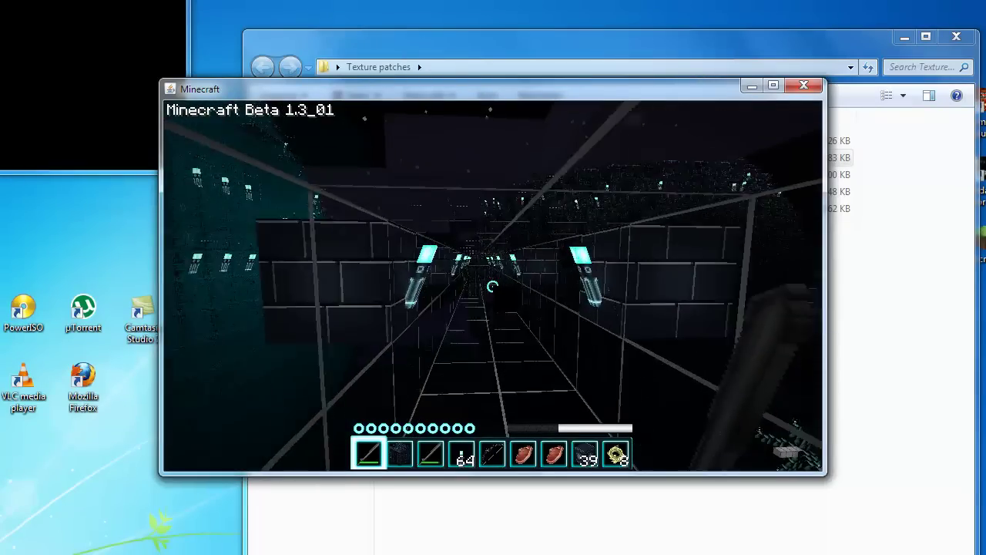
key("w")
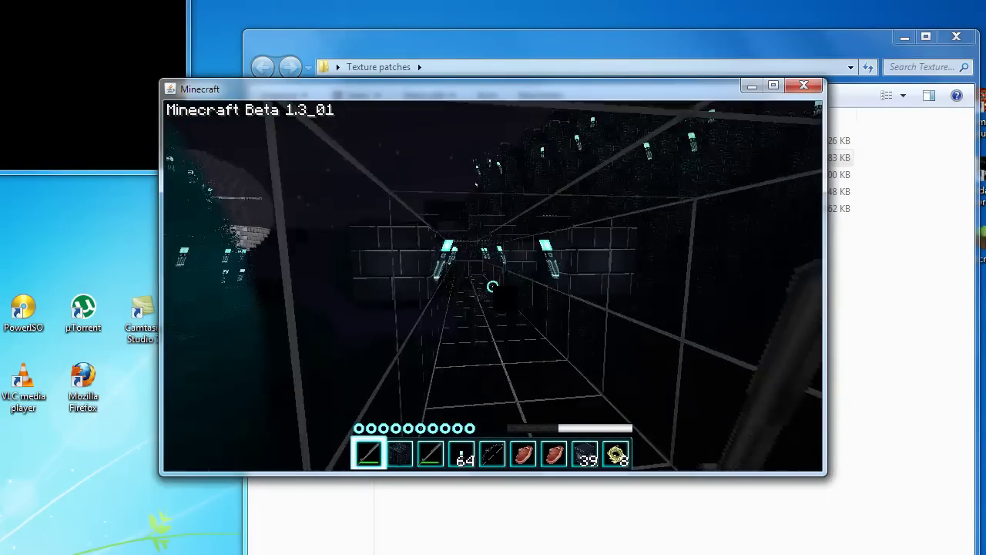
key("w")
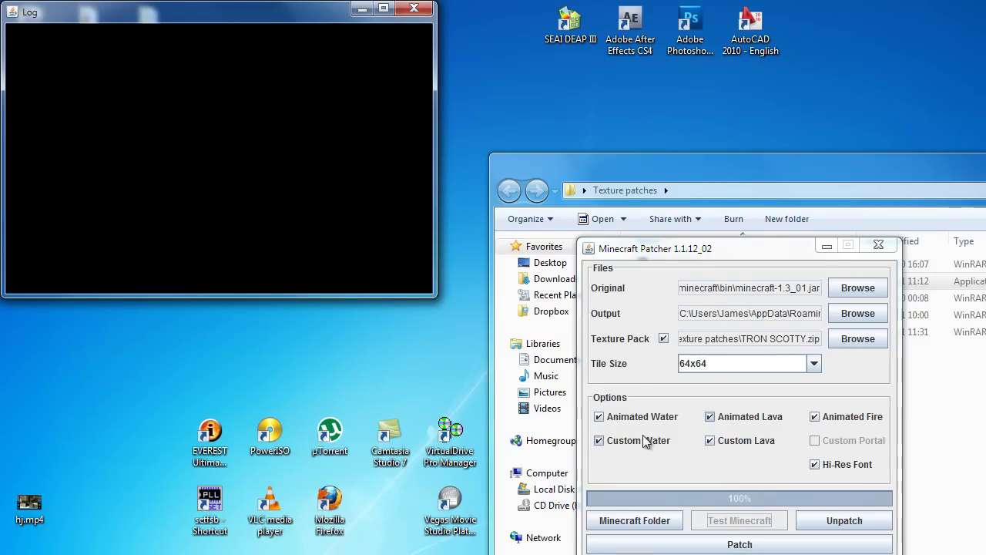
Step: Close MCPatcher, recentre the Texture patches window, and start Minecraft in offline mode
left_click(878, 244)
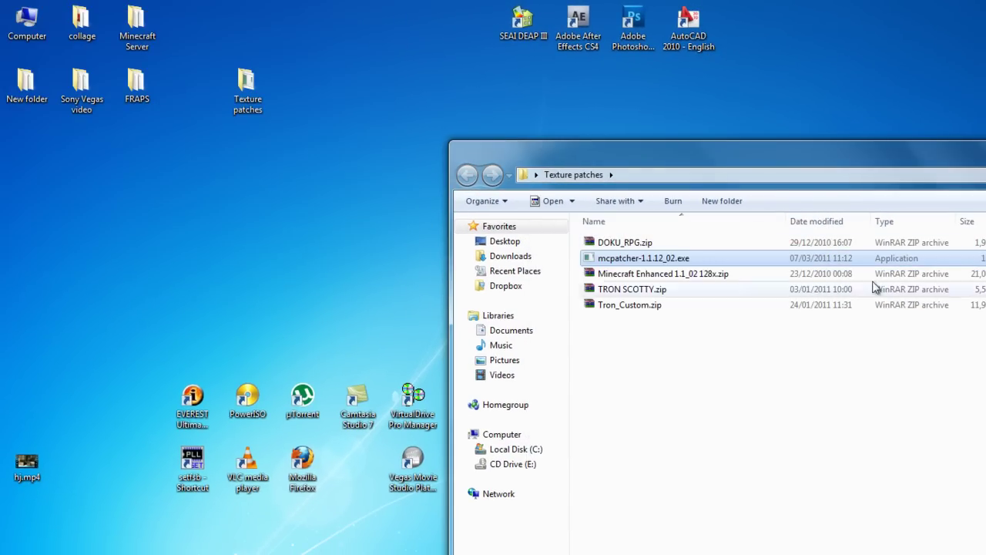
left_click_drag(978, 148, 702, 140)
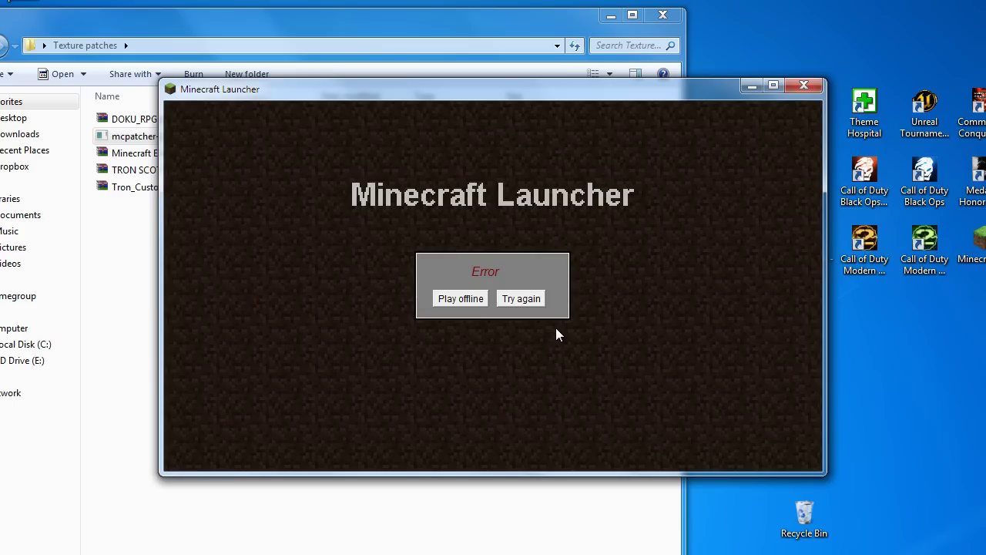
left_click(460, 299)
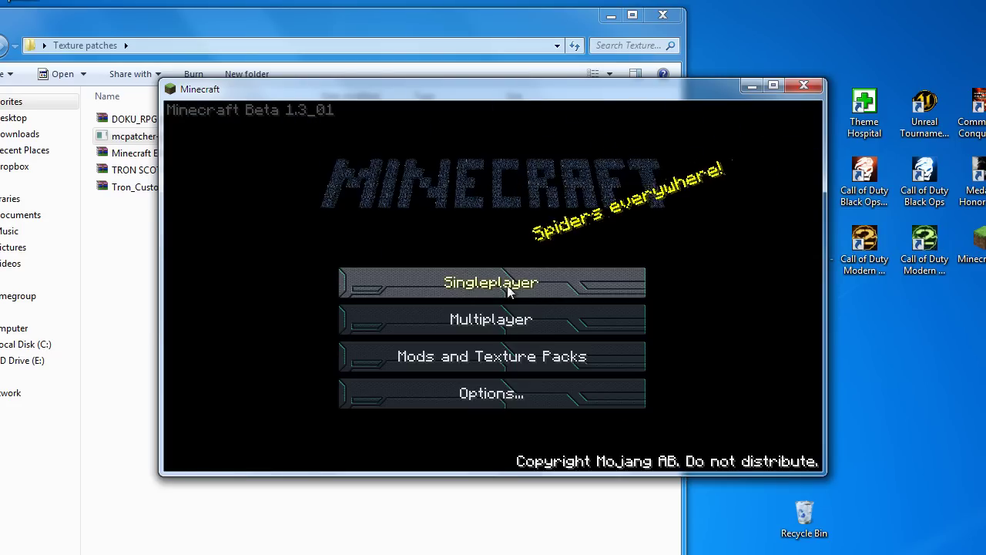
Step: Load My World, then save and quit to title and close Minecraft
left_click(510, 290)
left_click(393, 287)
left_click(378, 406)
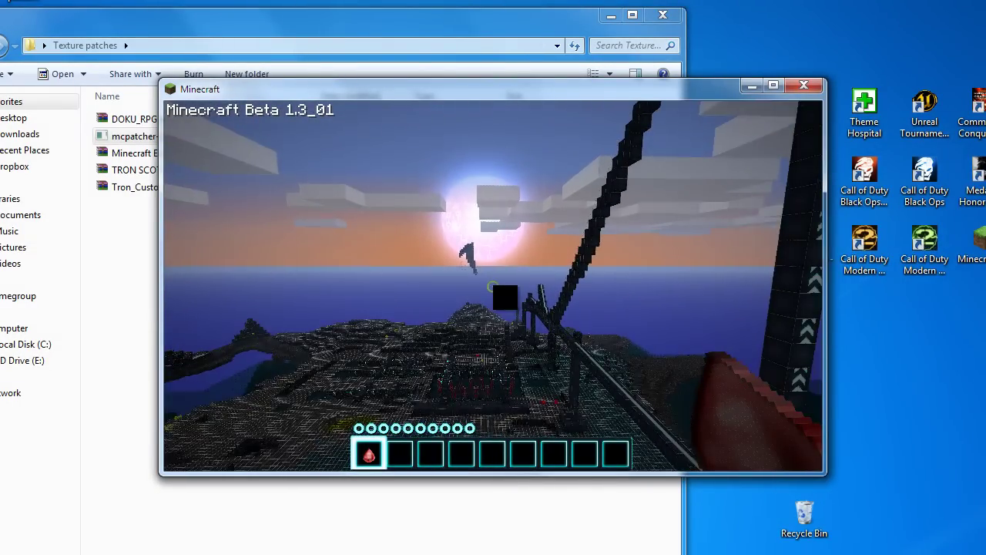
key("Escape")
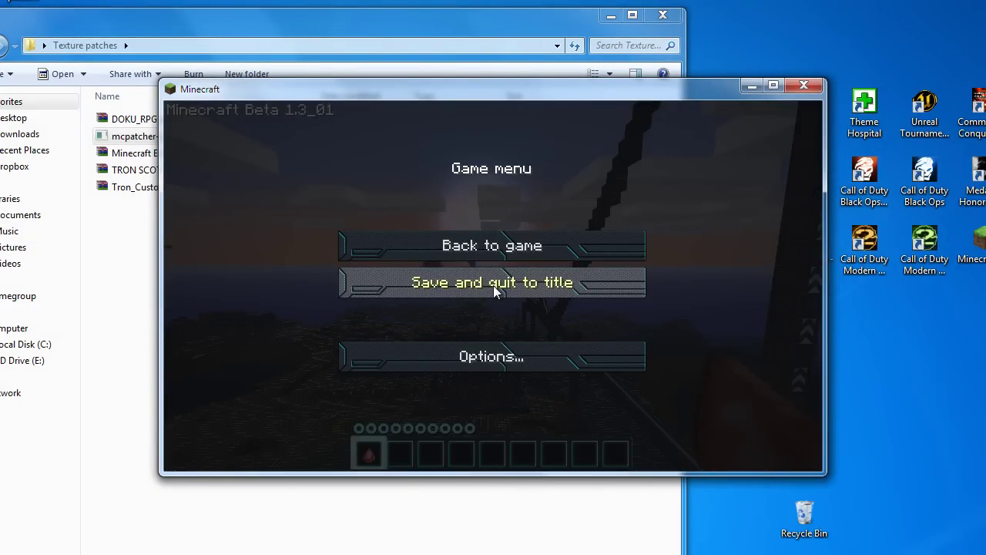
left_click(496, 285)
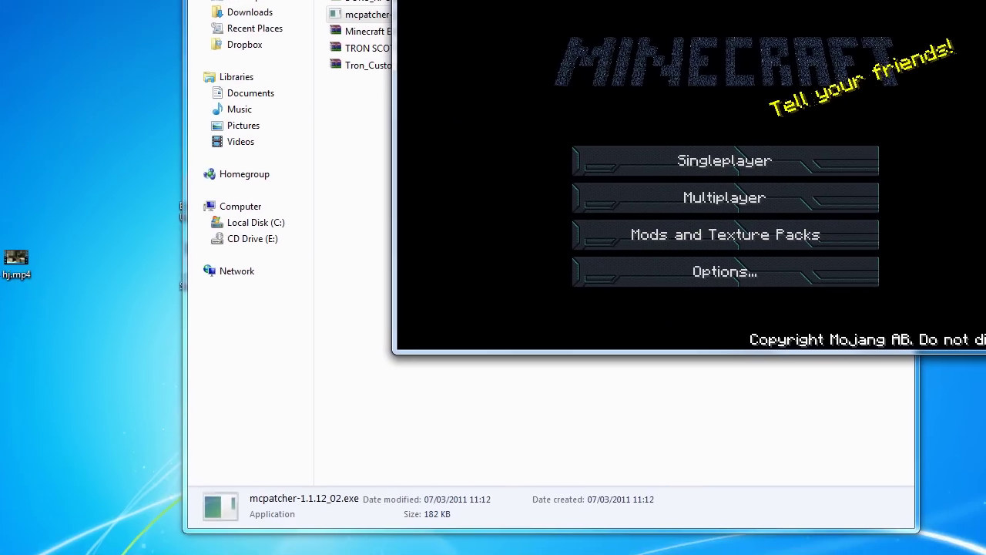
left_click(870, 50)
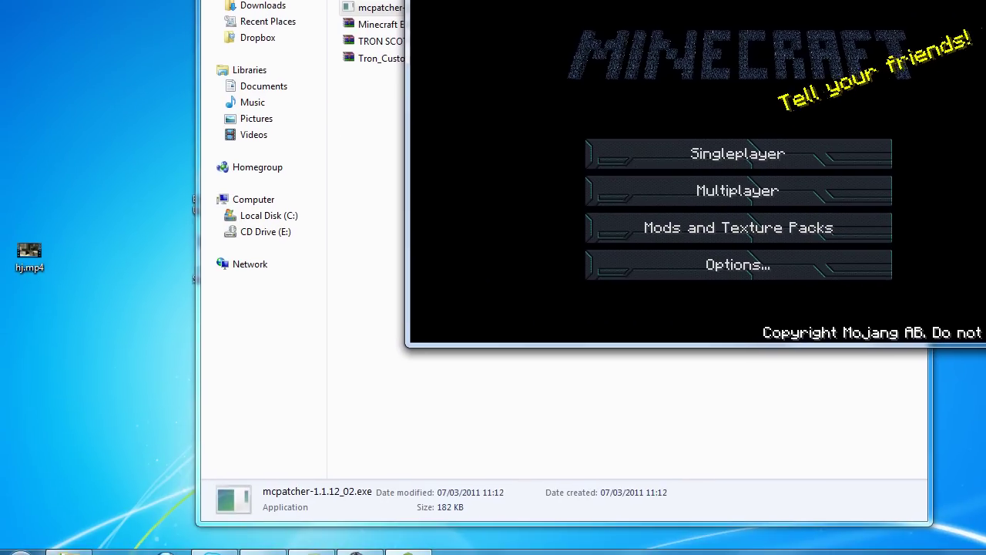
Step: Clear the windows and run %appdata% from the Start menu search
key("alt+F4")
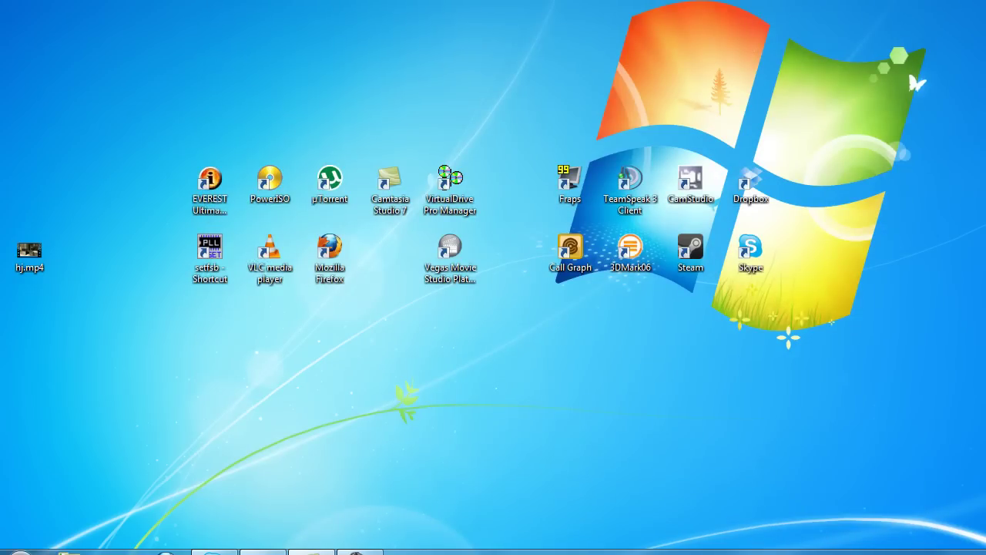
left_click(21, 552)
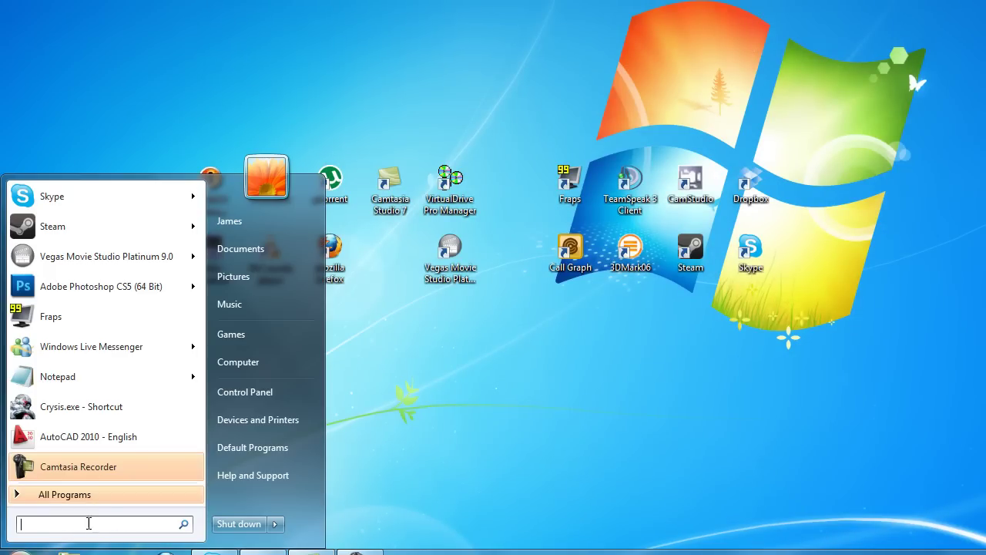
type("%")
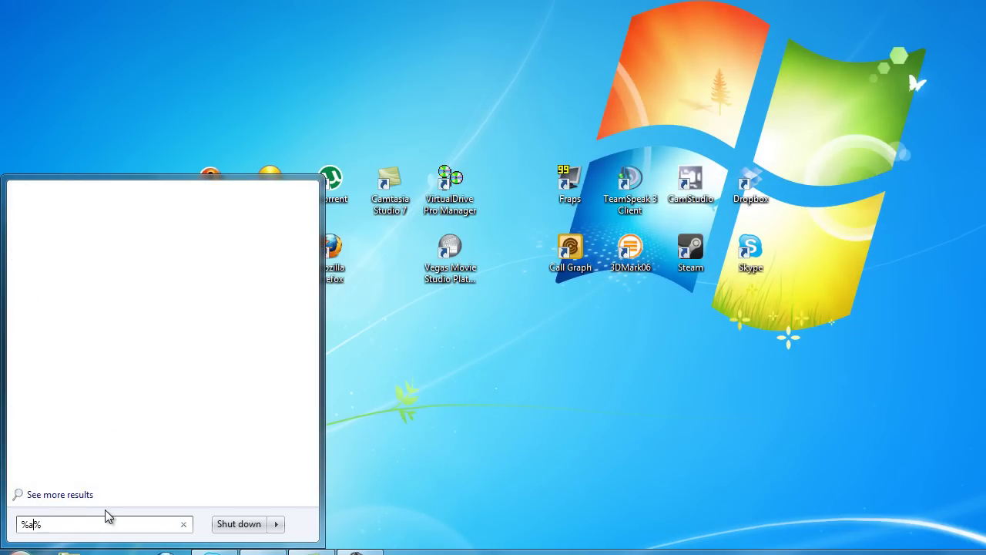
type("%appdata")
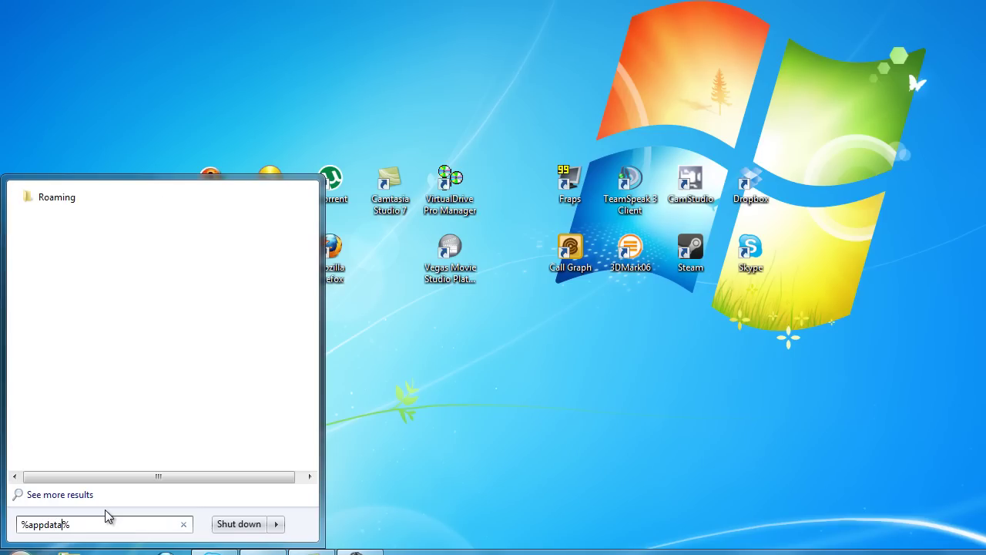
key("Return")
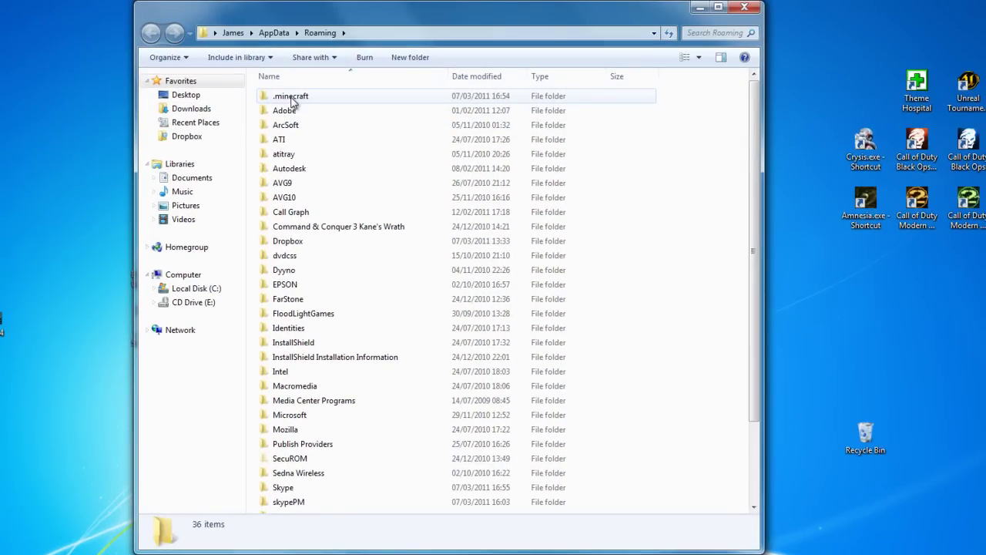
Step: Open .minecraft and inspect the contents of the bin folder
double_click(293, 99)
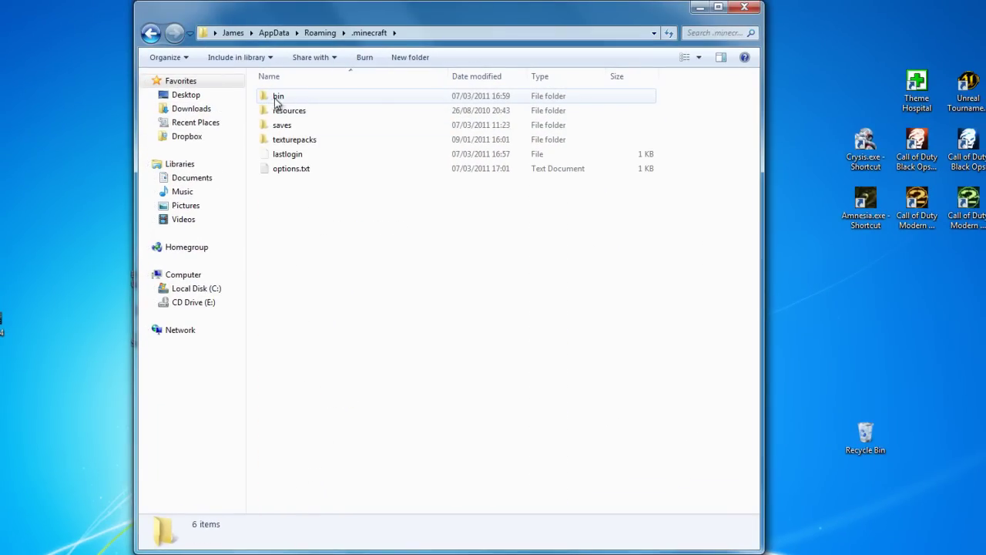
left_click(304, 101)
double_click(301, 102)
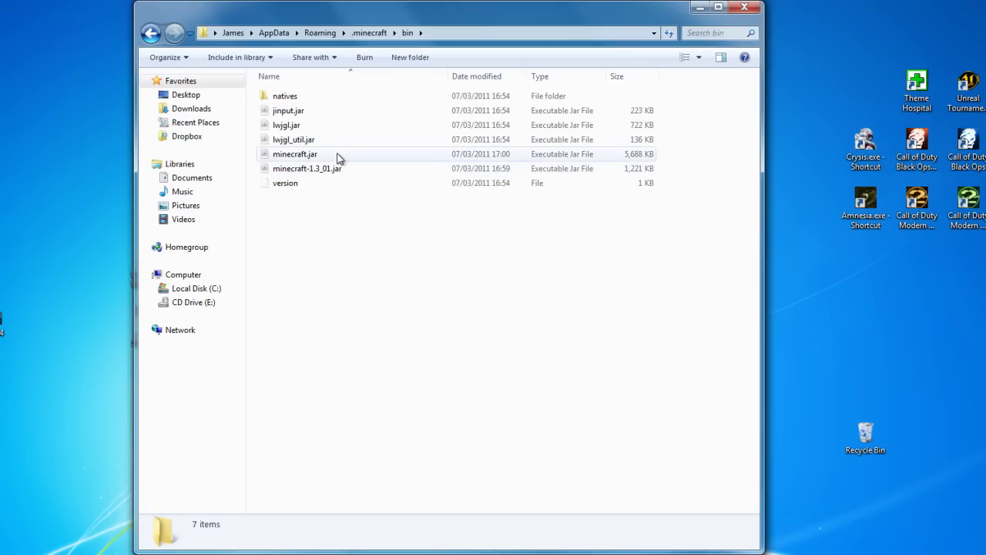
Step: Back in .minecraft, delete the bin folder to the Recycle Bin
left_click(152, 37)
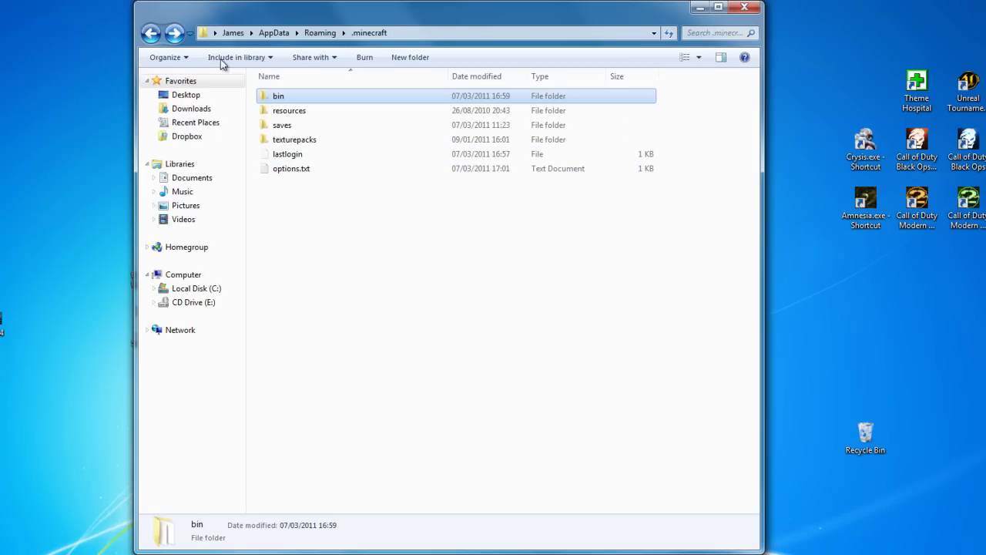
left_click(283, 99)
left_click(287, 110)
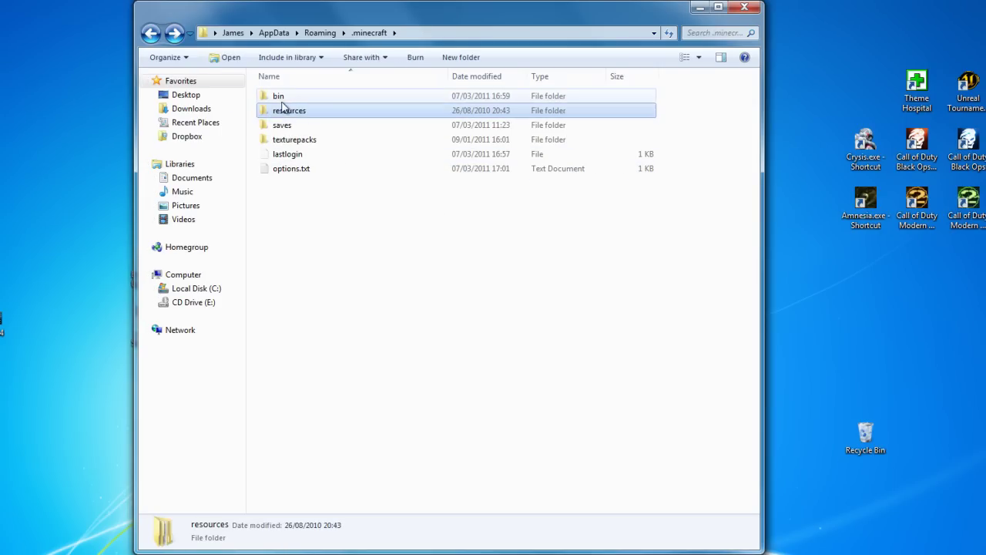
key("Delete")
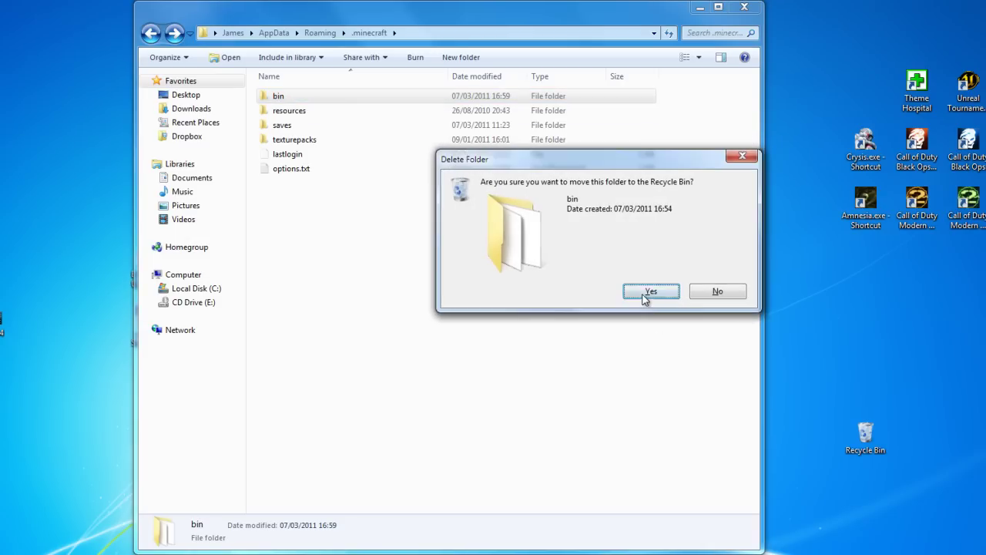
left_click(647, 291)
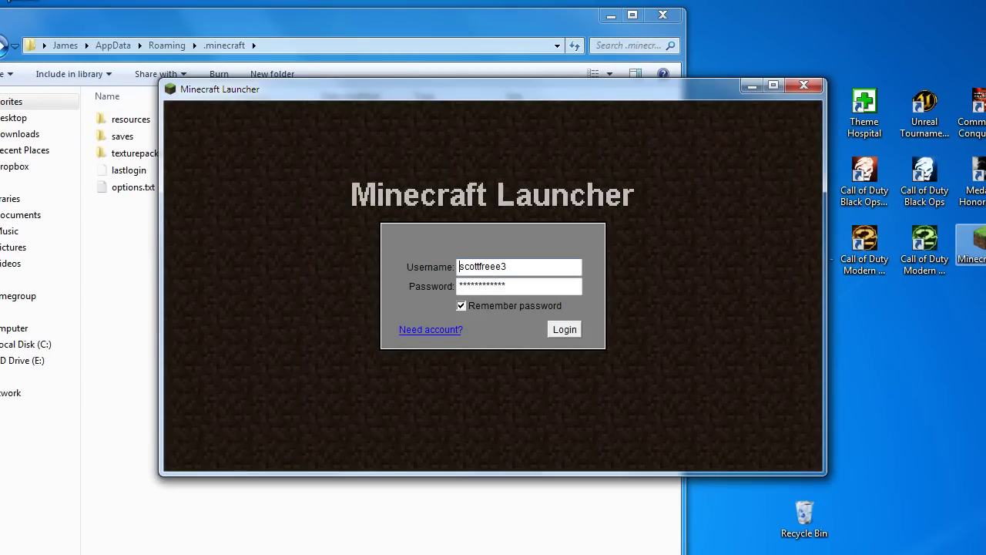
Step: Log in to redownload game files and load JAKE MAP 3 from Singleplayer
left_click(563, 330)
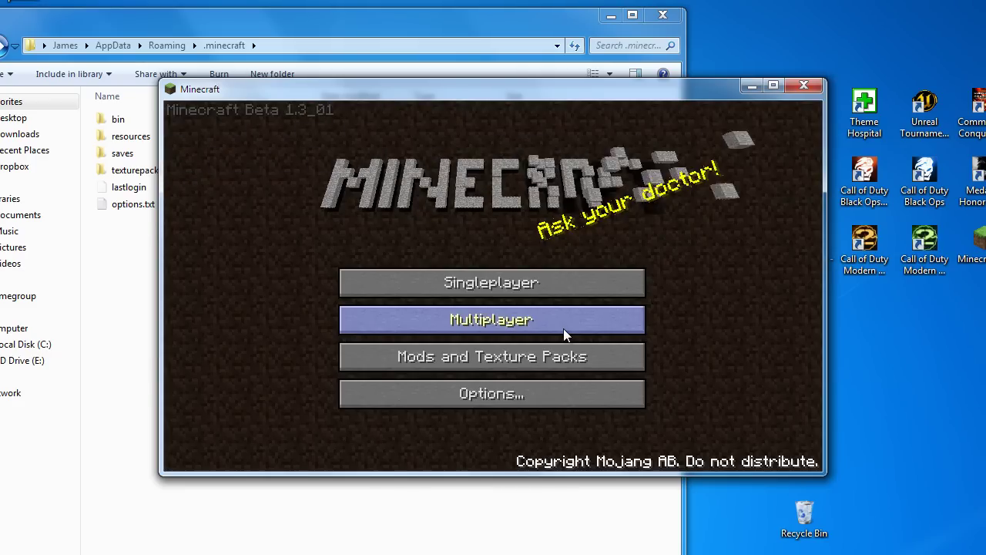
left_click(479, 276)
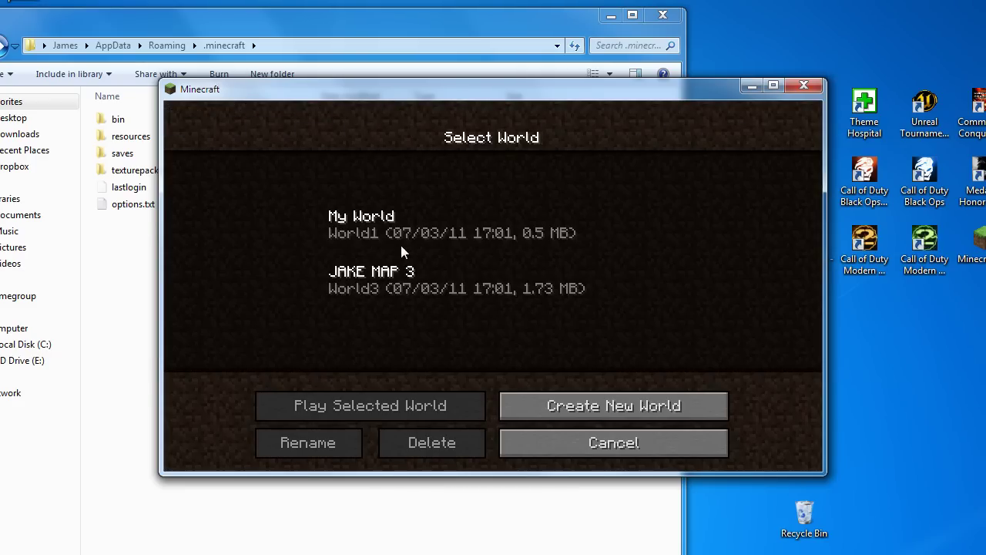
left_click(387, 285)
left_click(396, 399)
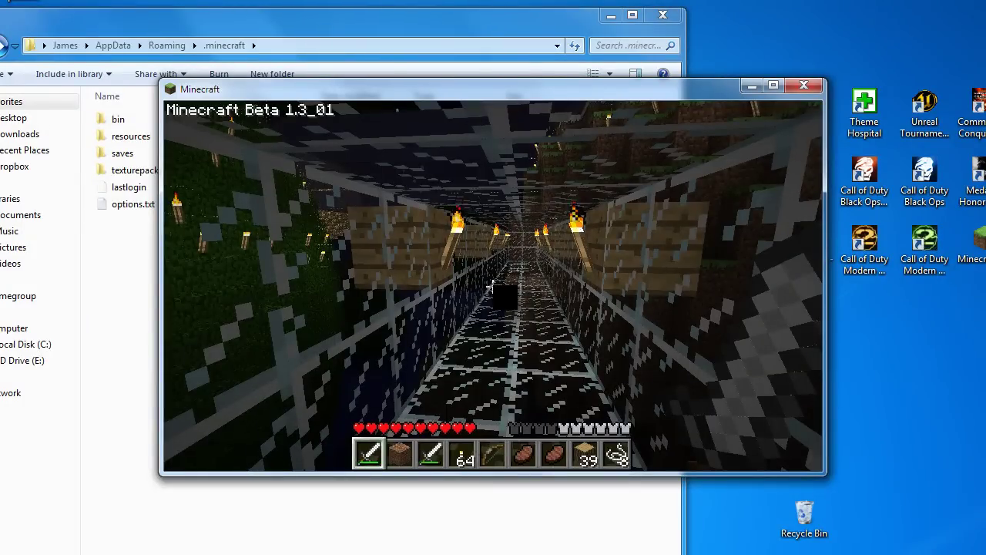
Step: Check the default textures, then save and quit JAKE MAP 3 to the title menu
key("Escape")
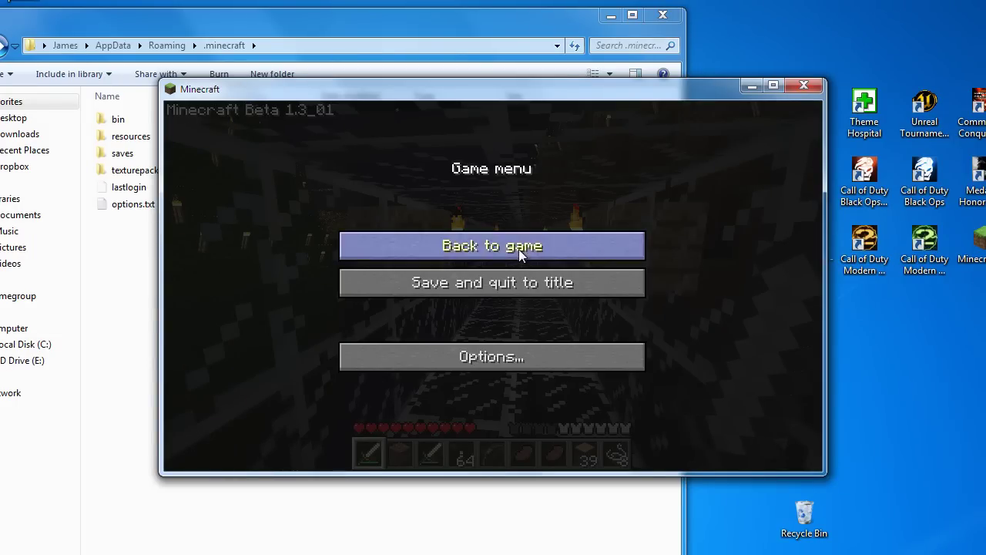
left_click(519, 248)
key("Escape")
left_click(481, 283)
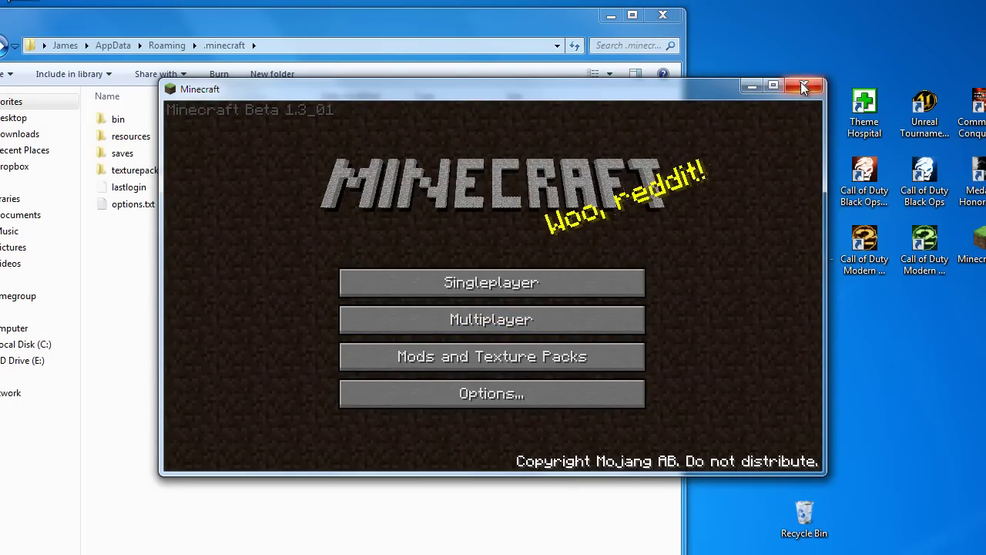
Step: Close Minecraft and .minecraft, then run MCPatcher from Texture patches, approving the warning
key("alt+F4")
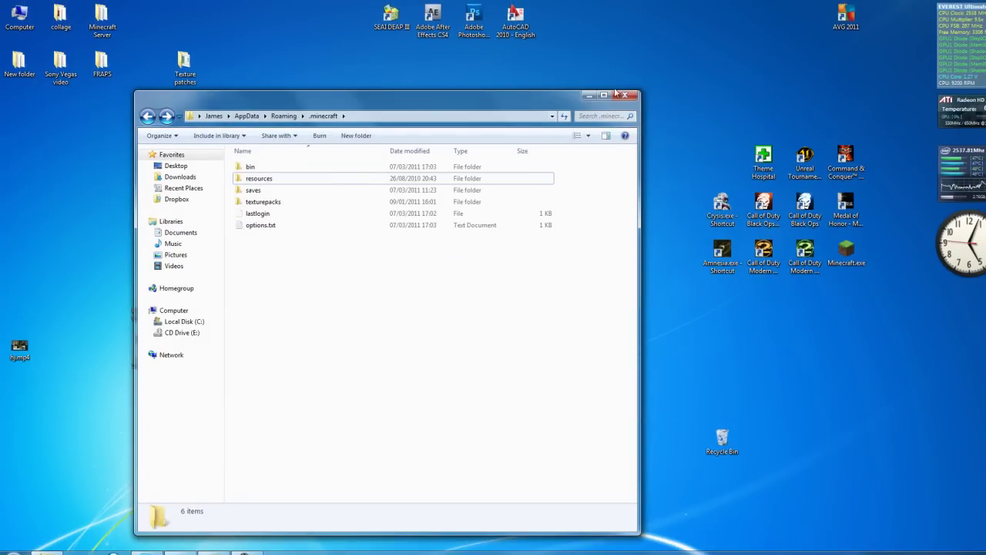
left_click(624, 94)
double_click(177, 68)
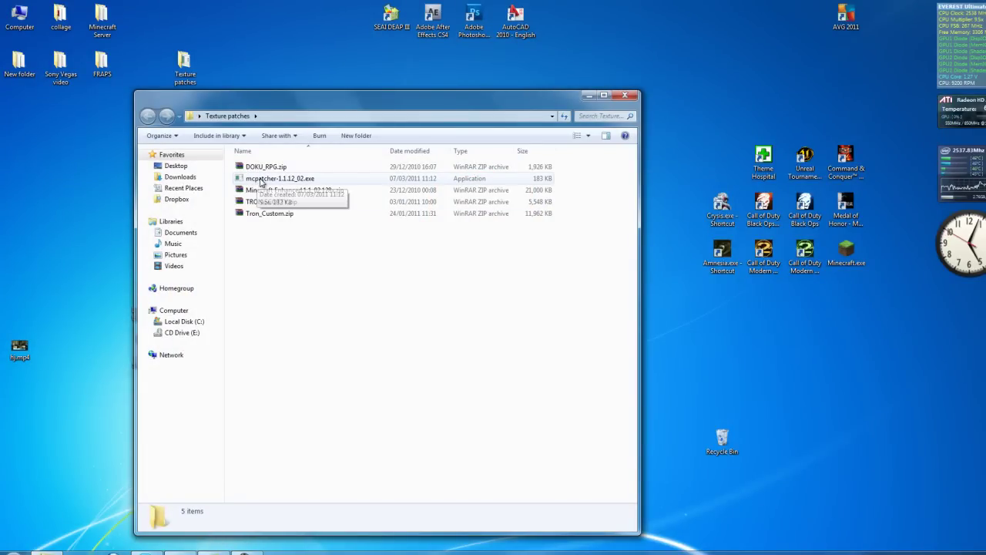
double_click(261, 181)
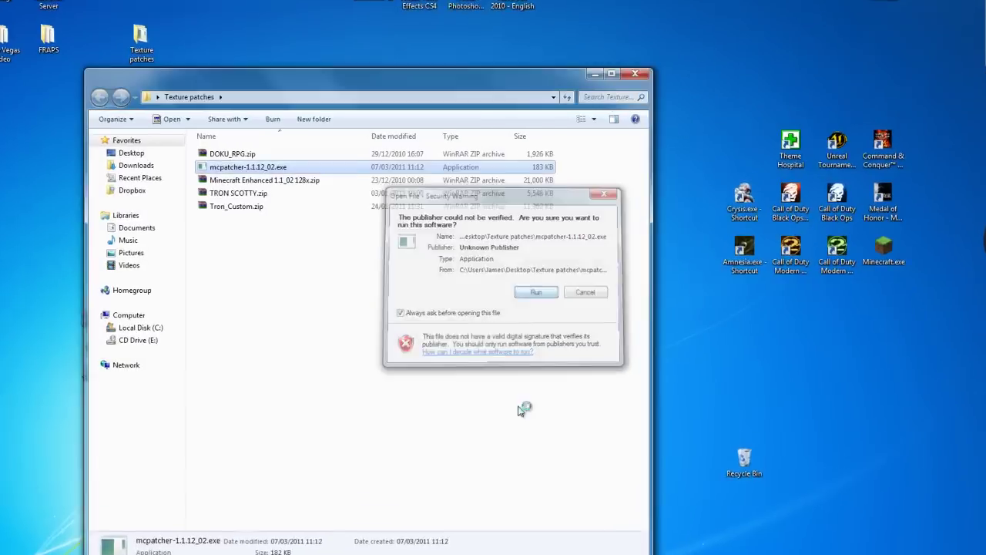
key("Return")
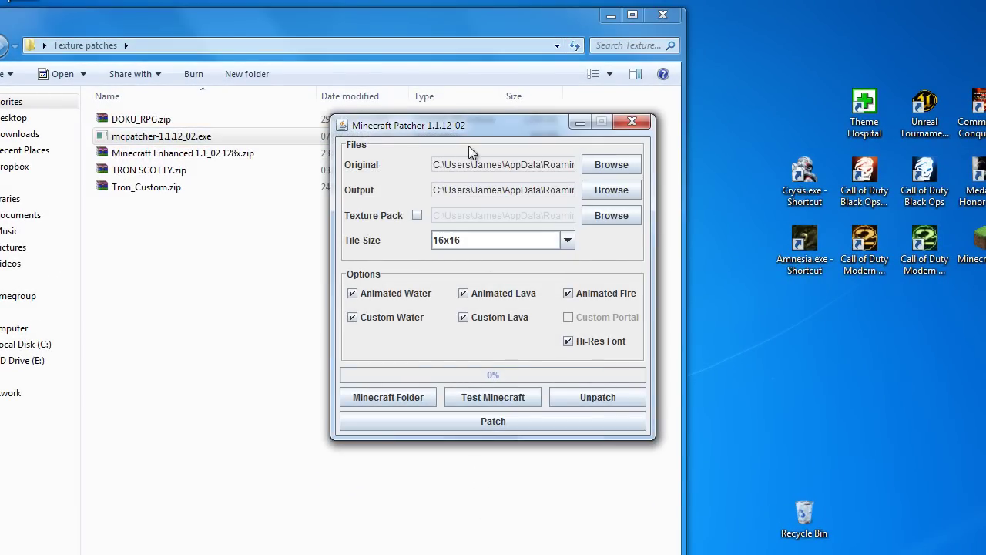
Step: Enable the TRON SCOTTY.zip texture pack and patch the jar past the caution dialog
left_click(416, 217)
left_click(600, 220)
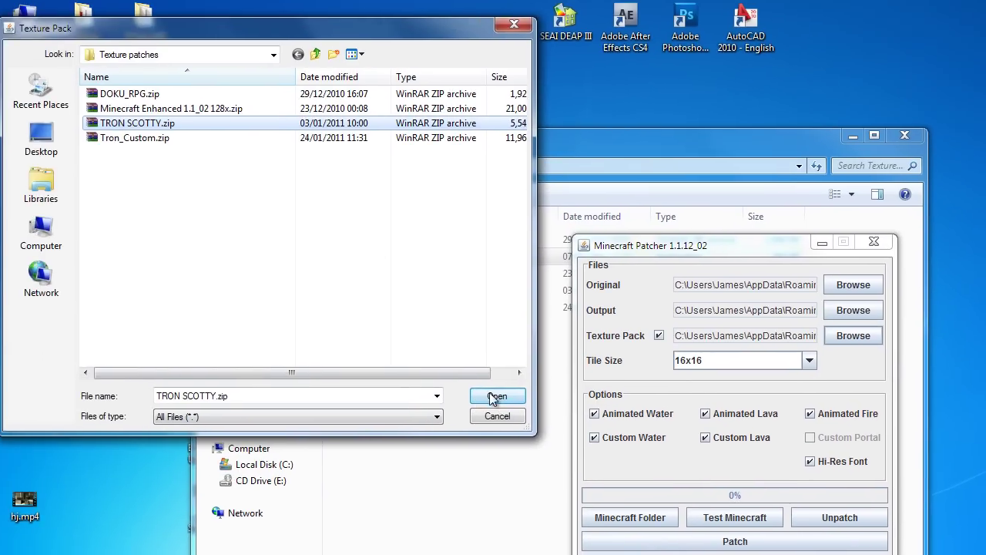
left_click(255, 275)
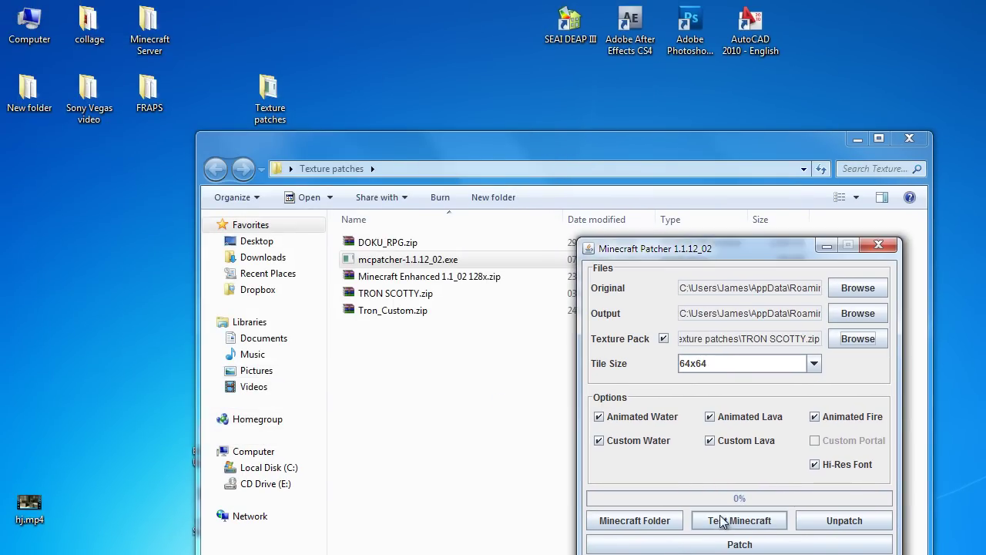
left_click(739, 544)
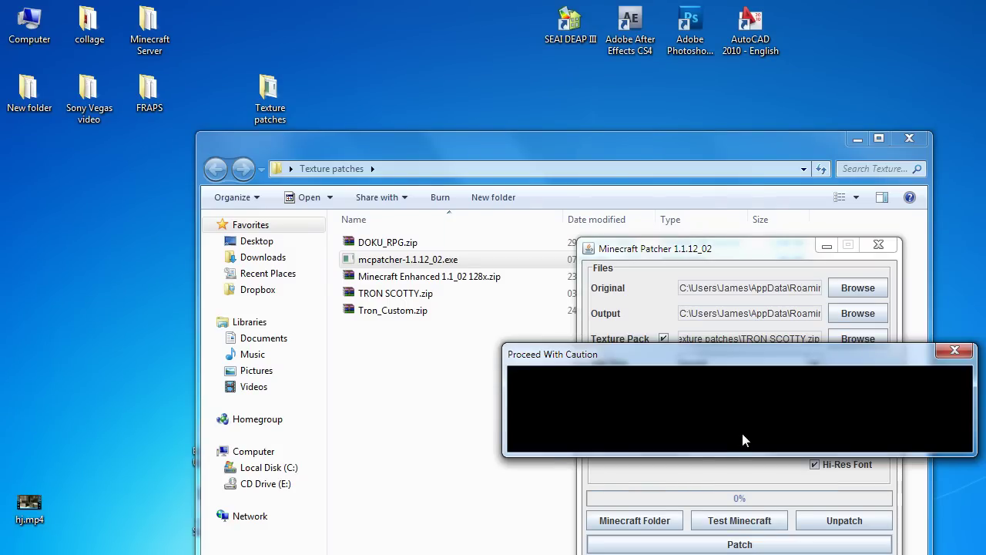
left_click(740, 434)
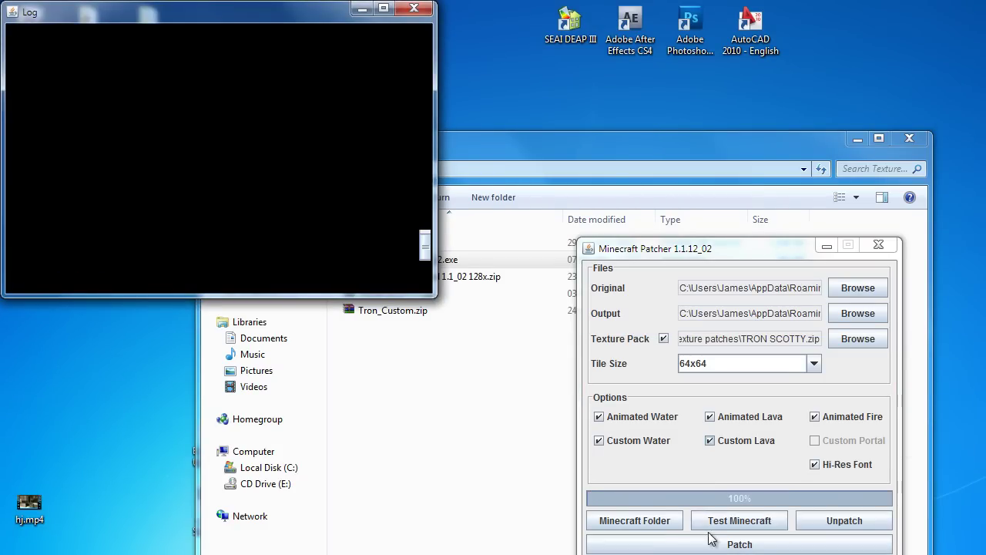
Step: Launch the patched Minecraft, reposition its window, and load My World from Singleplayer
left_click(741, 524)
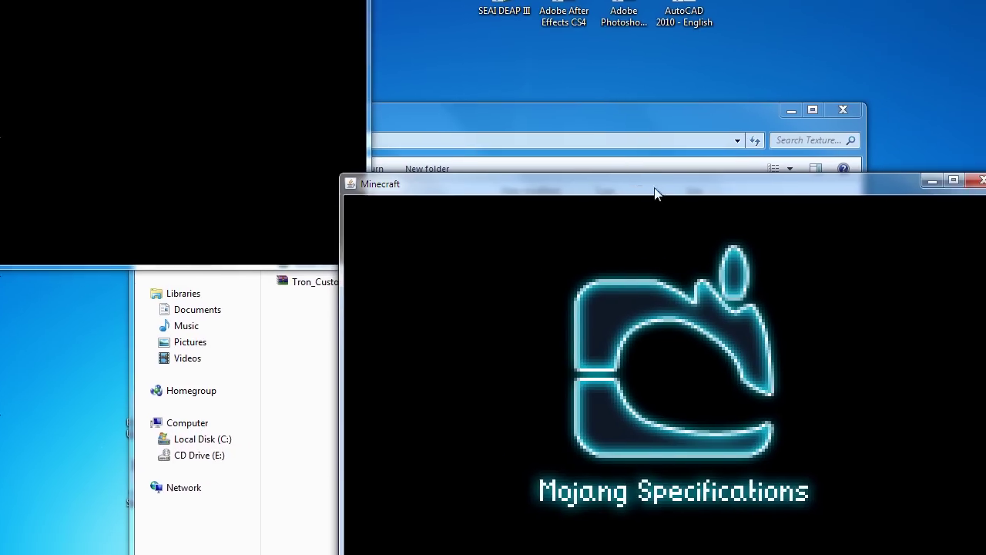
left_click_drag(717, 218, 734, 203)
left_click_drag(487, 102, 472, 120)
left_click(492, 302)
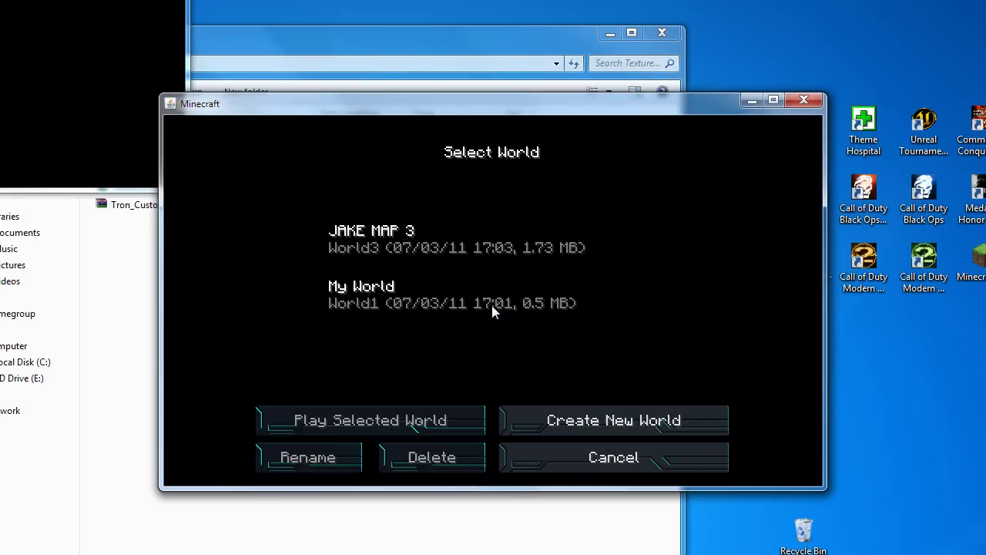
left_click(389, 294)
left_click(440, 420)
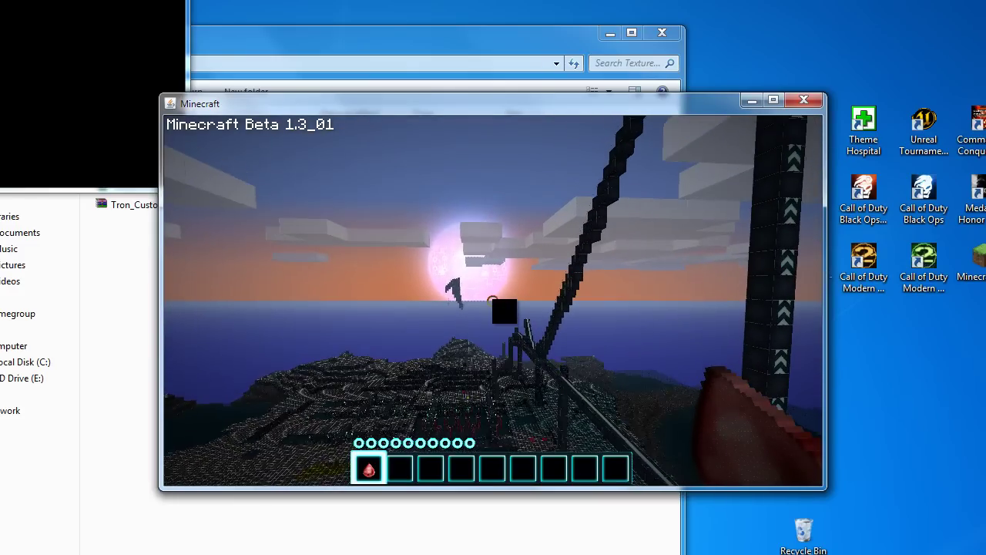
Step: Look over the TRON textures, then save and quit to title and close Minecraft
scroll(492, 300, "down", 1)
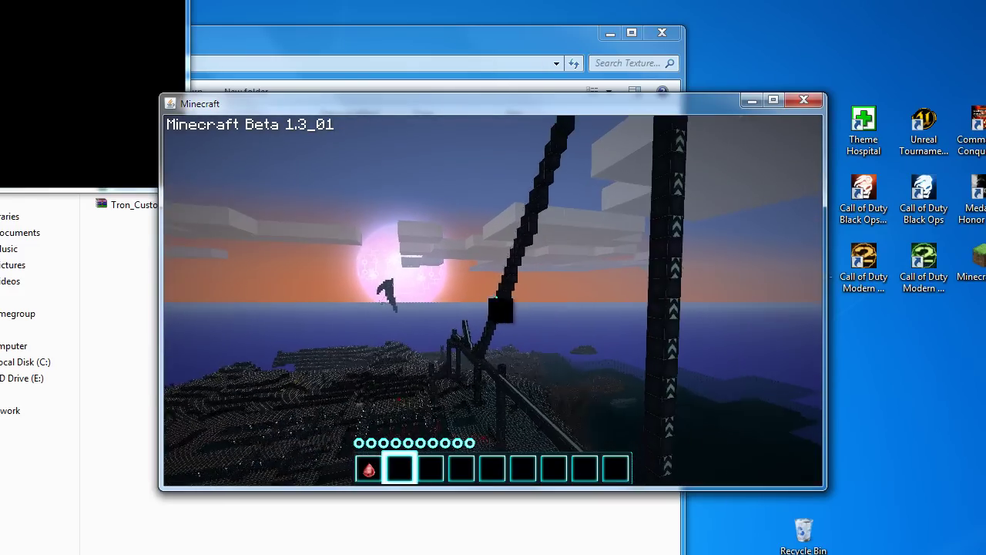
scroll(492, 300, "up", 1)
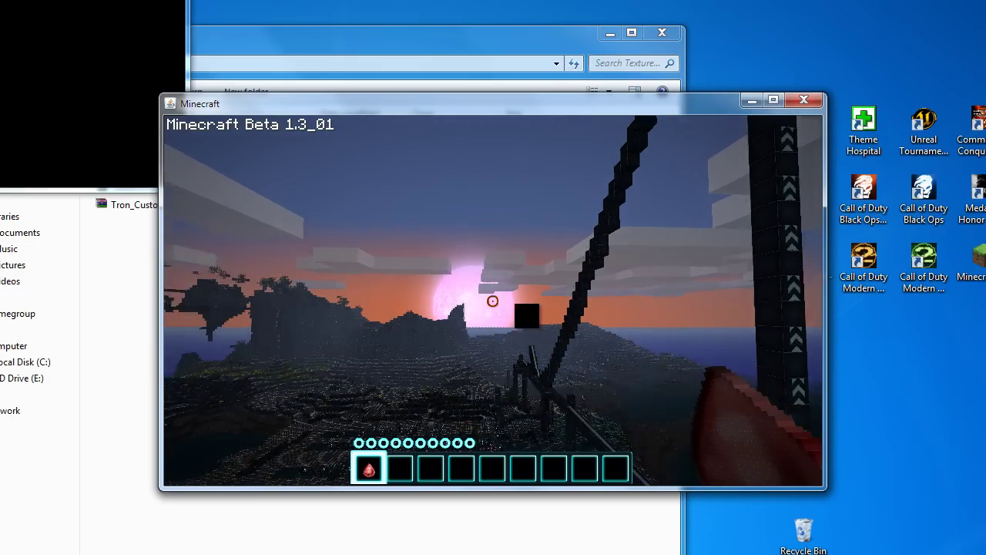
key("Escape")
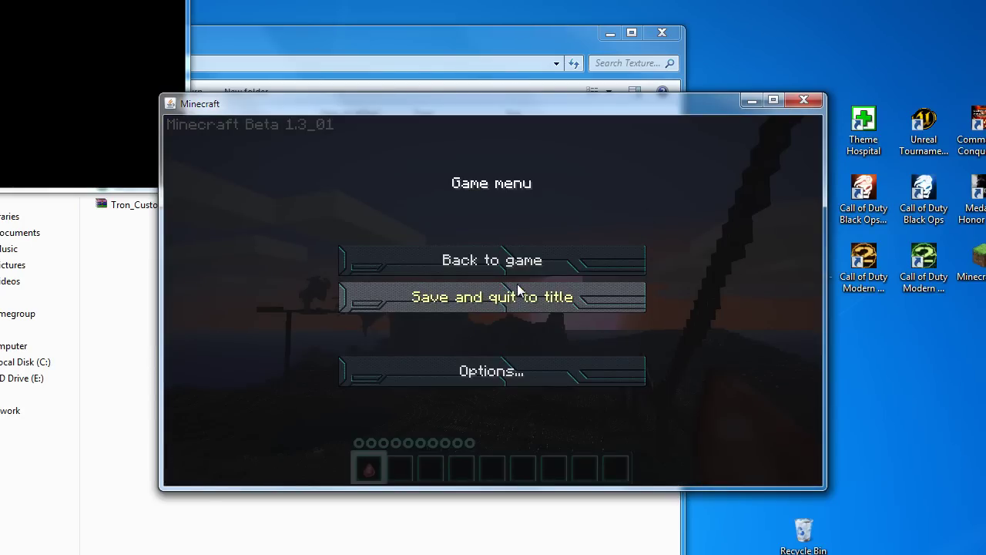
left_click(506, 299)
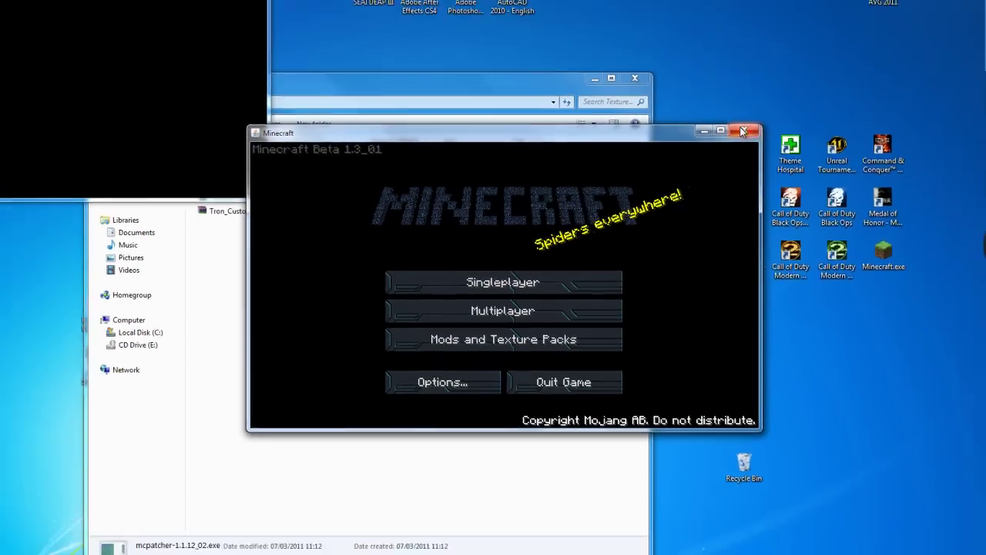
left_click(741, 131)
Step: Close the patching log window, then open and close the Temp folder from a Start menu search
left_click(288, 315)
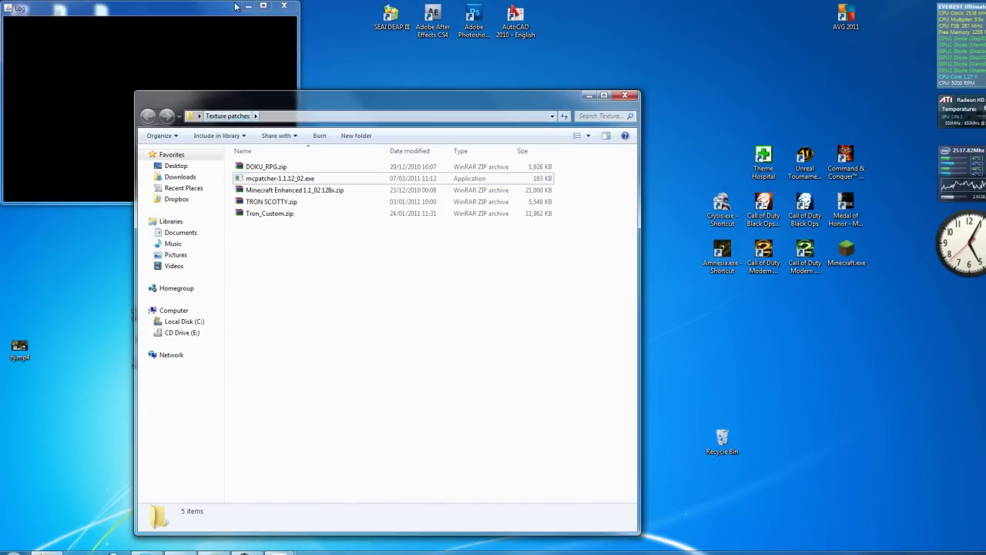
left_click(278, 11)
left_click(2, 547)
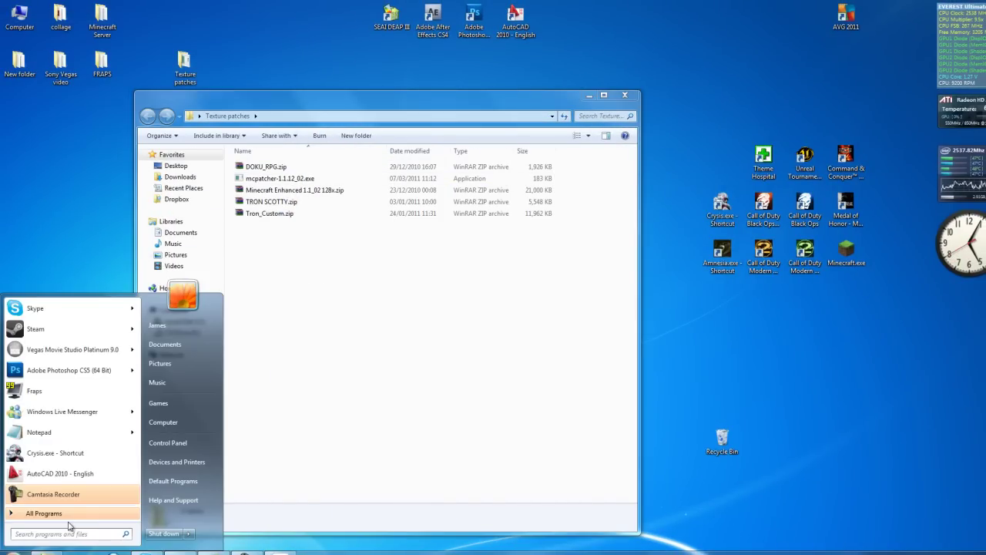
type("%a")
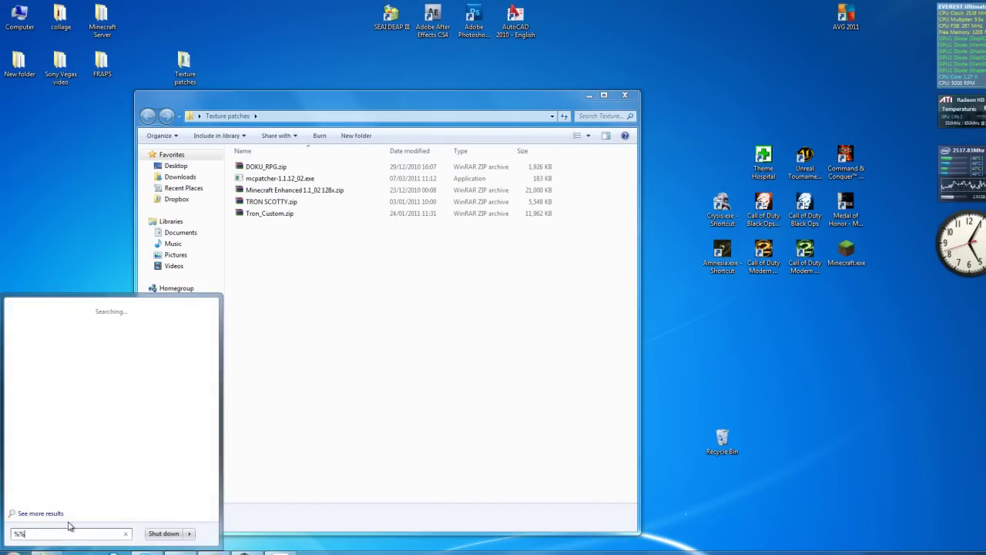
type("emp%")
key("Return")
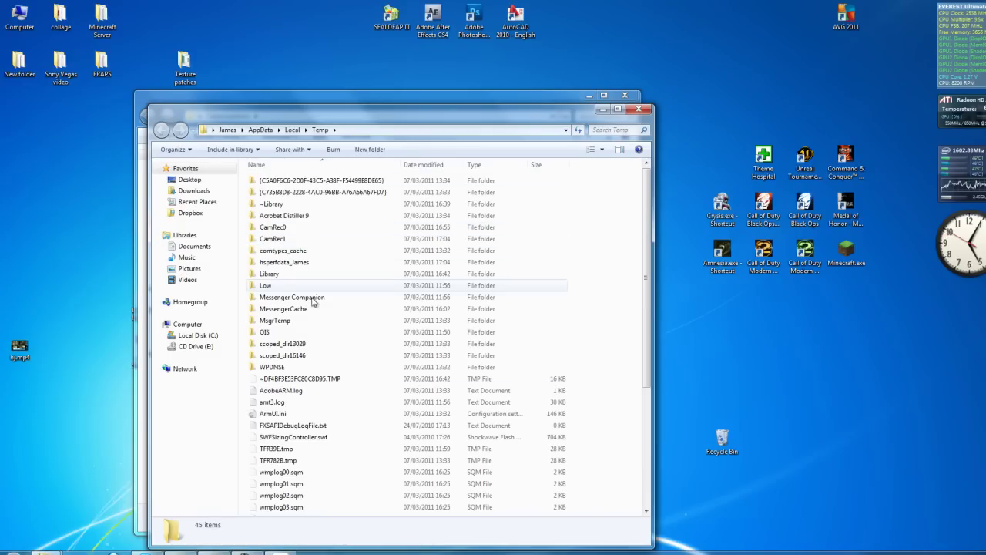
left_click(638, 110)
Step: Search %appdata% and open the .minecraft folder in AppData Roaming
left_click(14, 550)
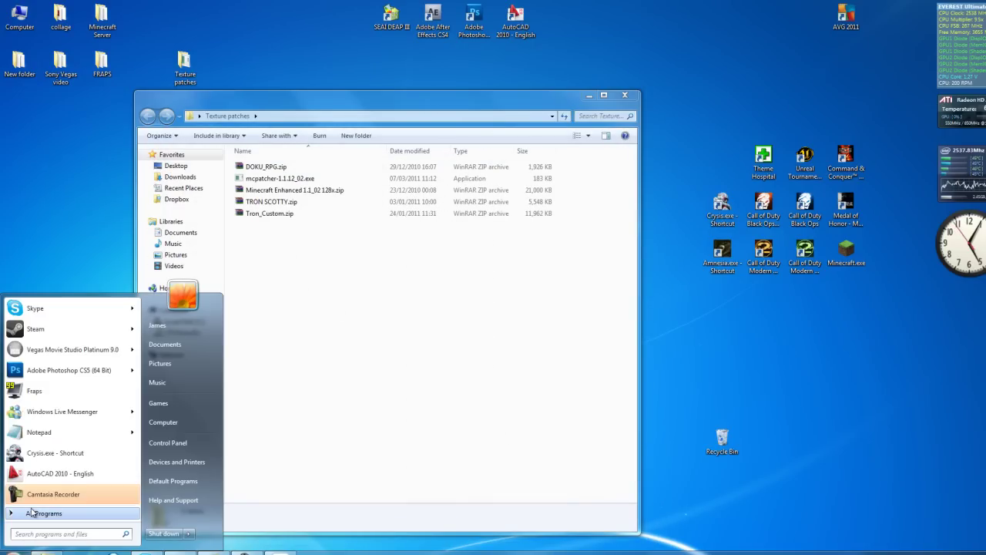
type("%%")
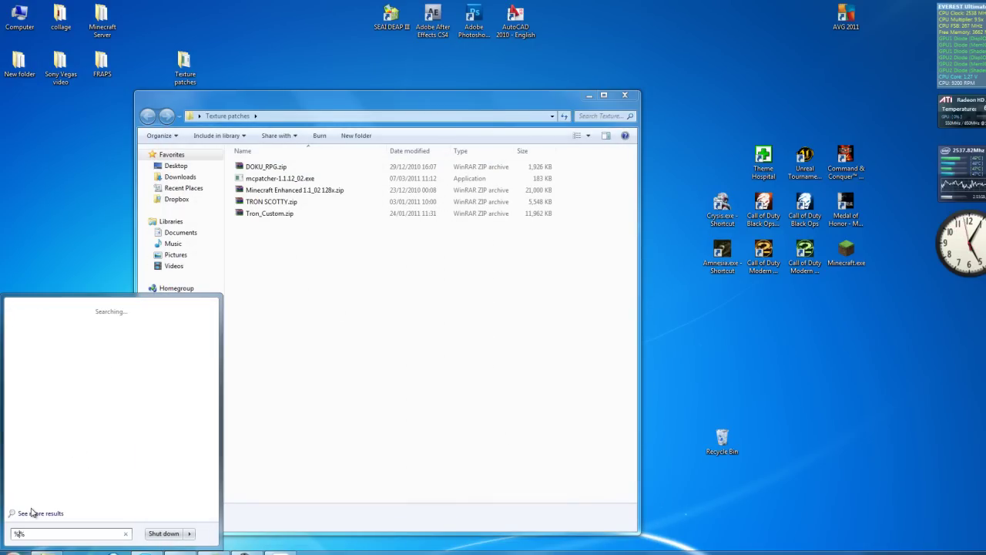
type("appdata")
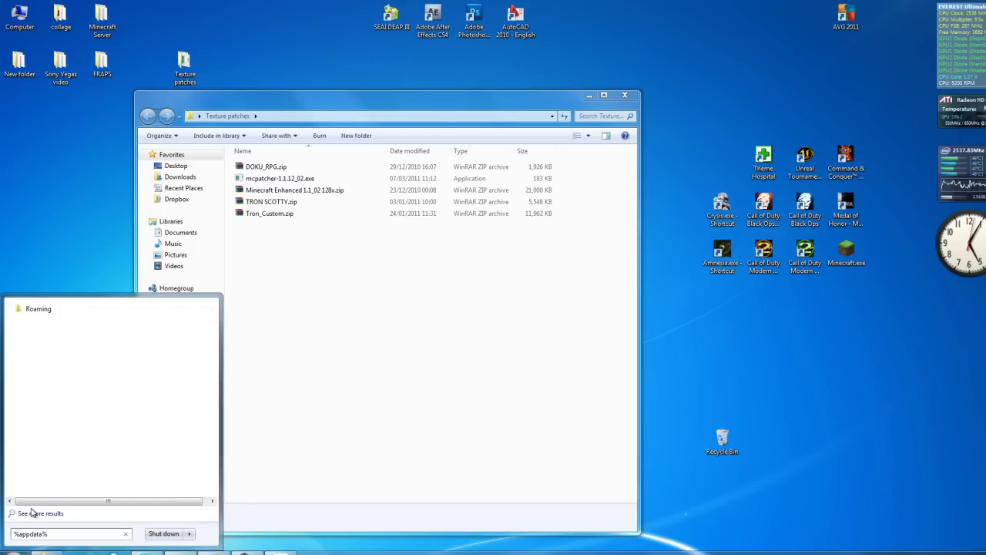
key("Return")
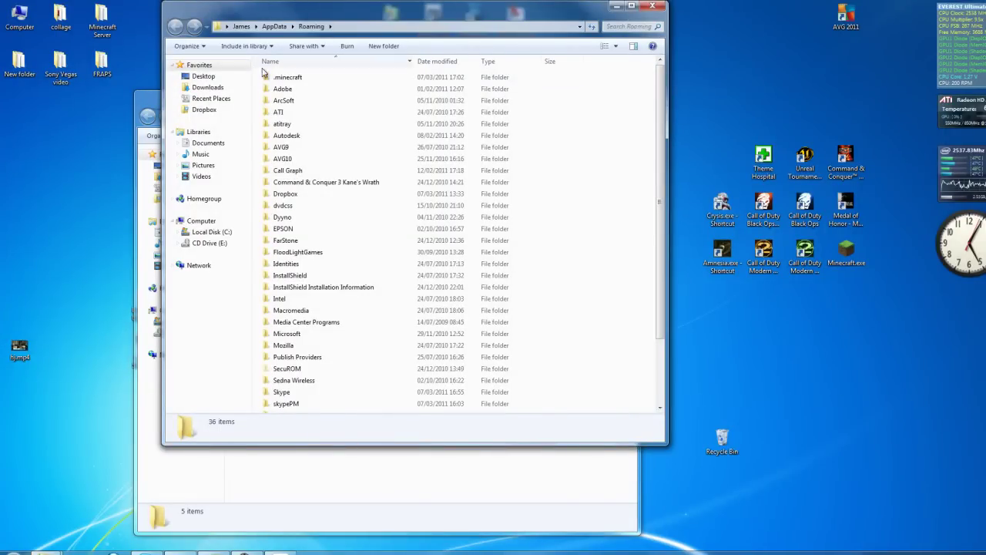
double_click(276, 79)
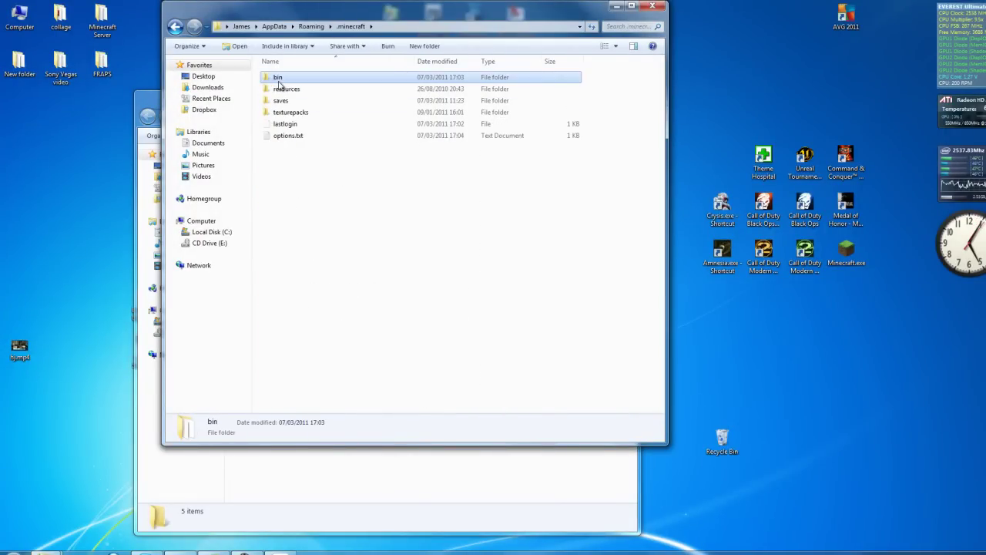
Step: Delete the bin folder, closing the program that locks it and retrying the deletion
key("Delete")
left_click(553, 324)
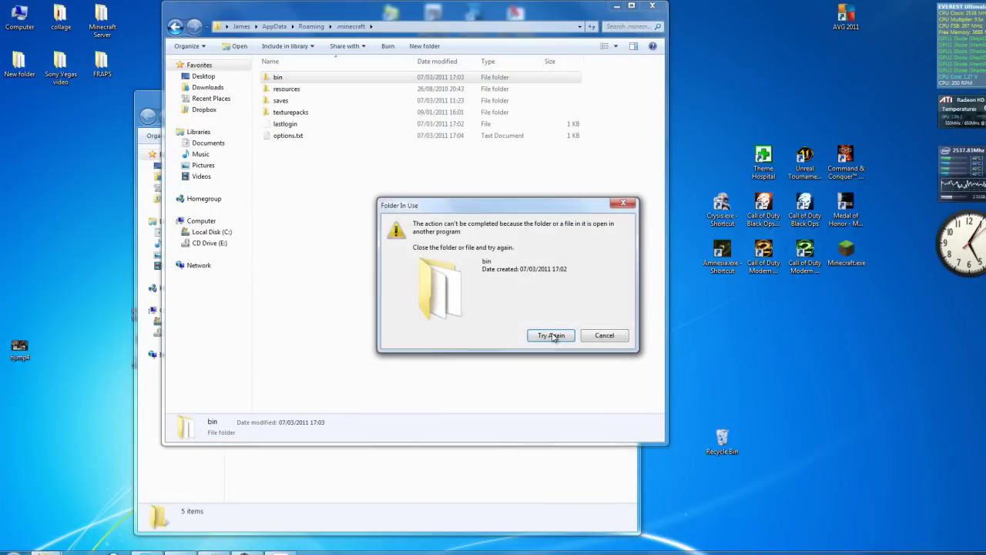
right_click(273, 552)
left_click(273, 533)
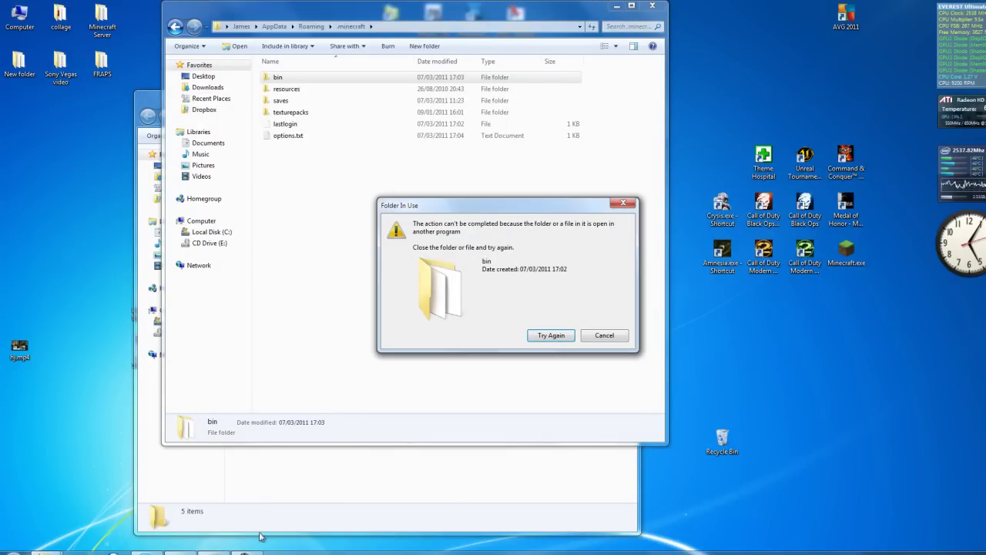
left_click(552, 336)
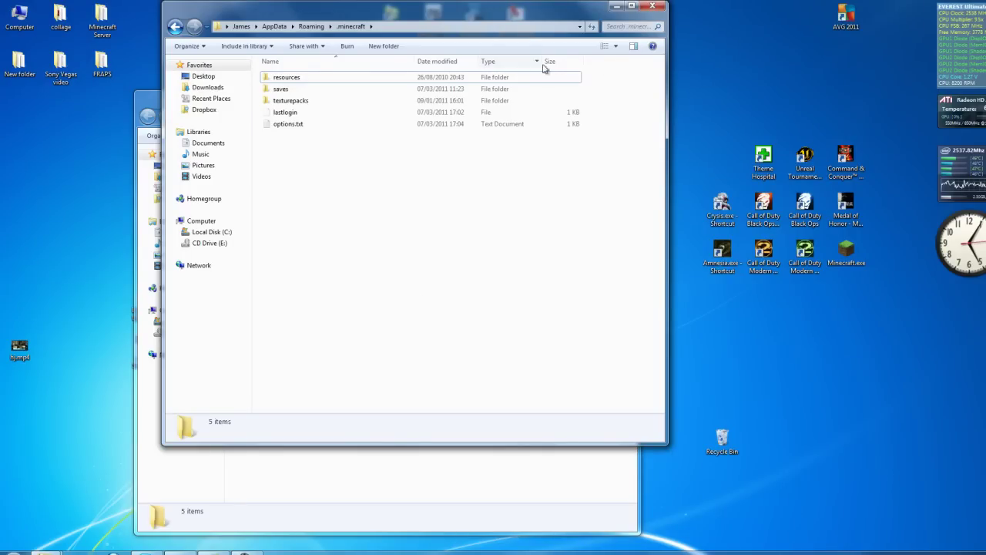
Step: Launch Minecraft.exe, log in, play My World with default textures, then Esc to save and quit
double_click(848, 258)
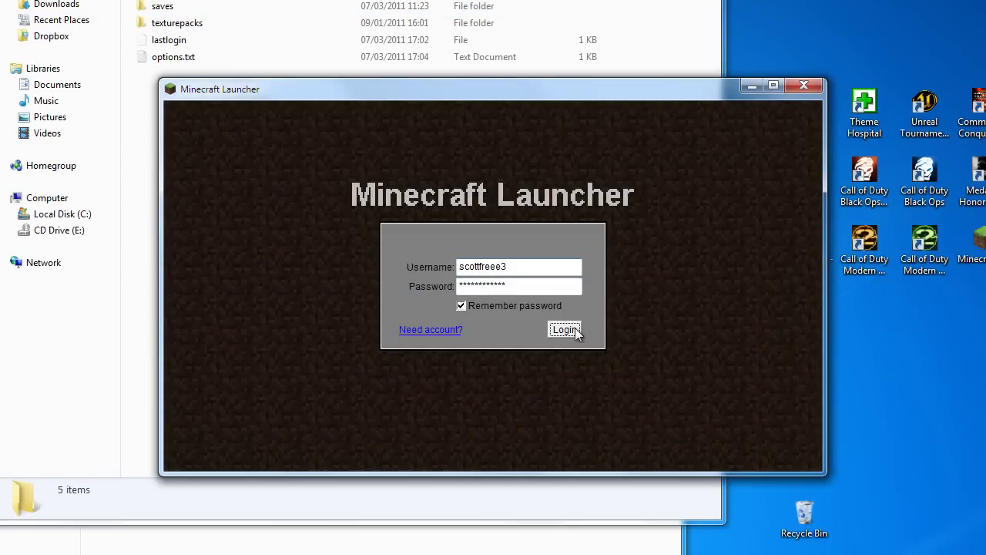
left_click(570, 330)
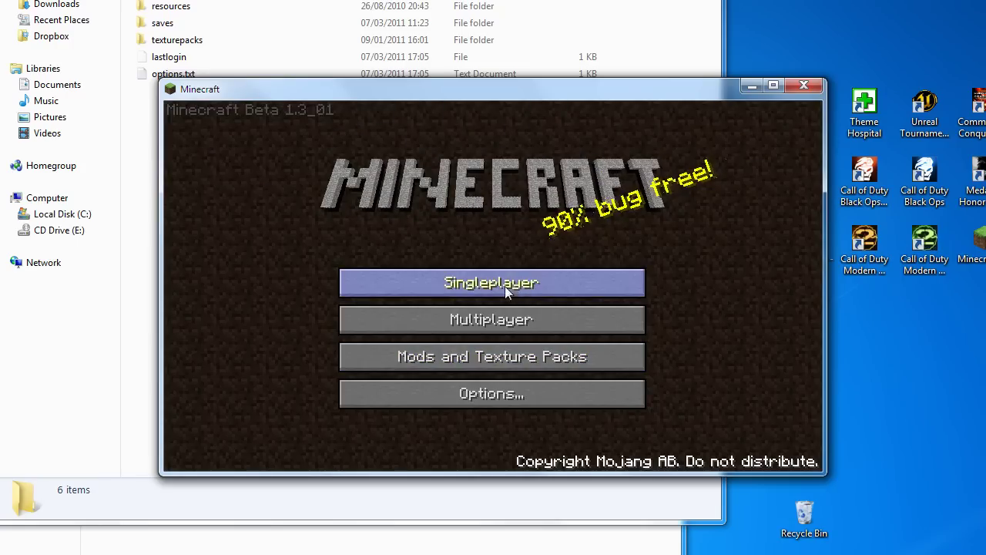
left_click(509, 282)
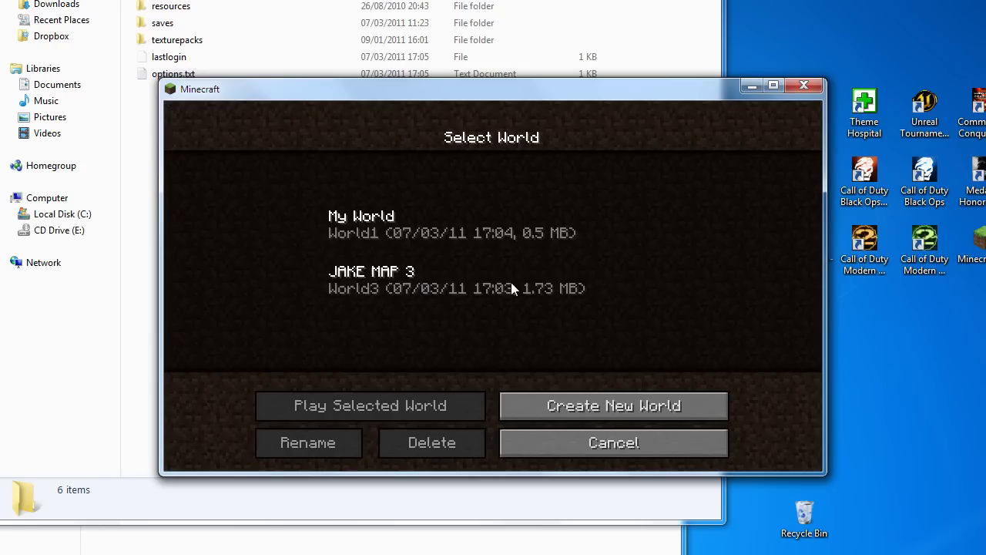
left_click(367, 220)
left_click(422, 403)
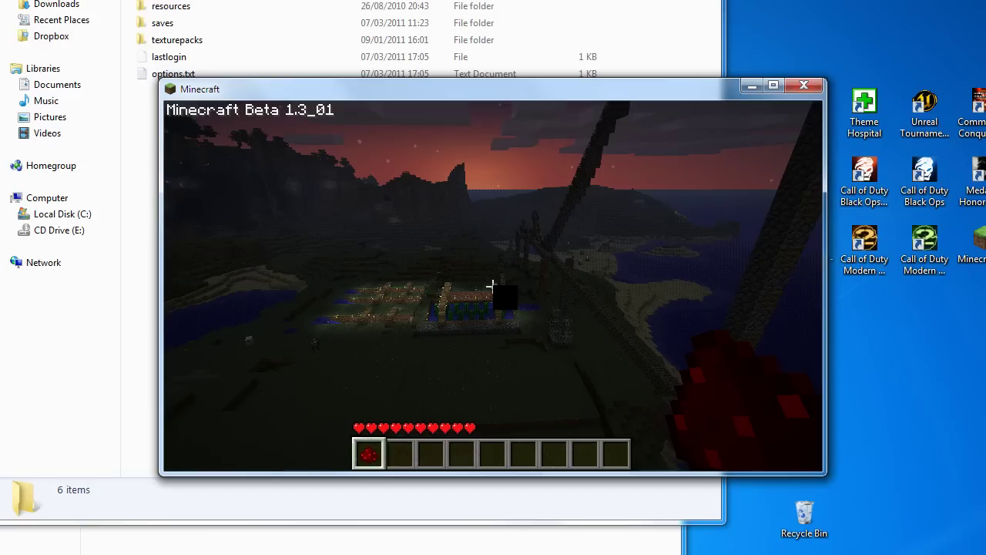
key("Escape")
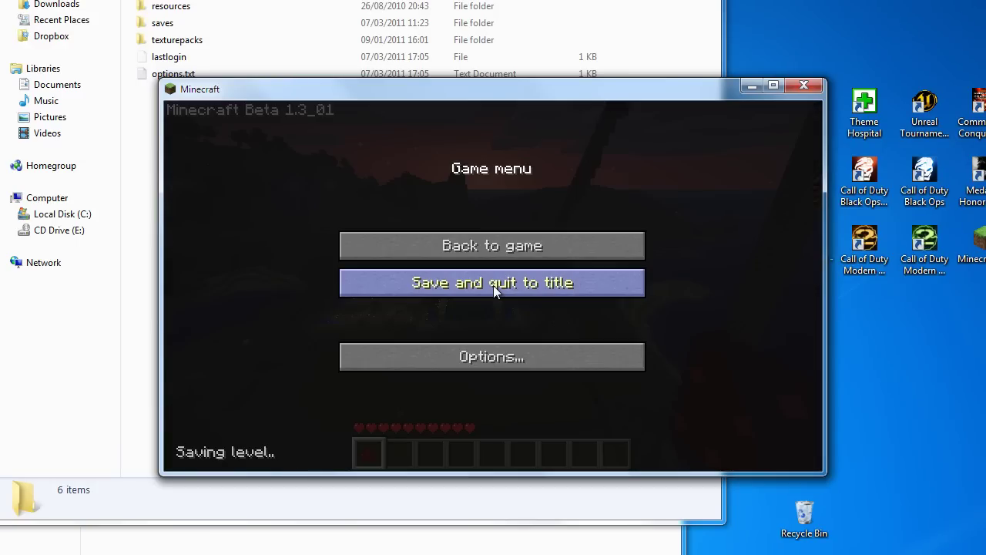